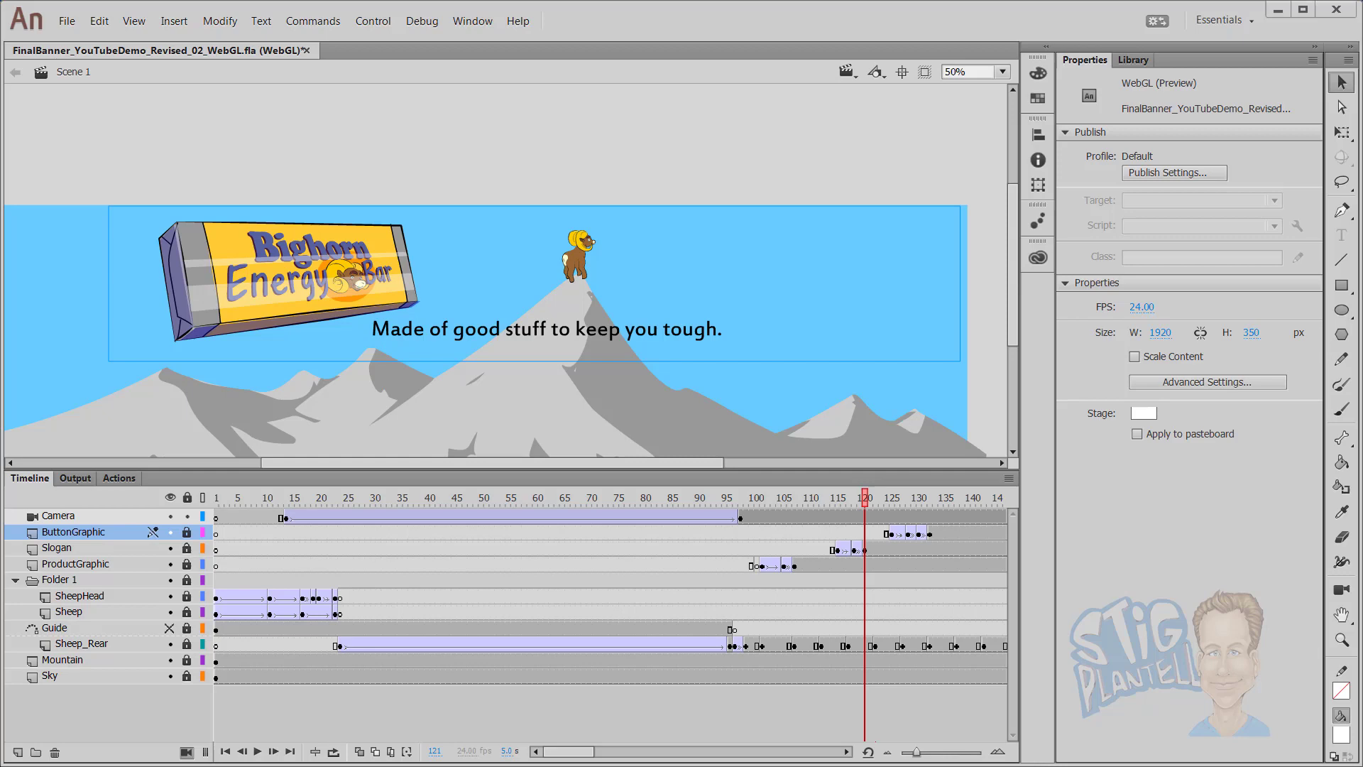
Add two new layers above ButtonGraphic and rename the first one InvisibleButton
{"action": "left_click", "coordinate": [18, 752]}
{"action": "left_click", "coordinate": [18, 752]}
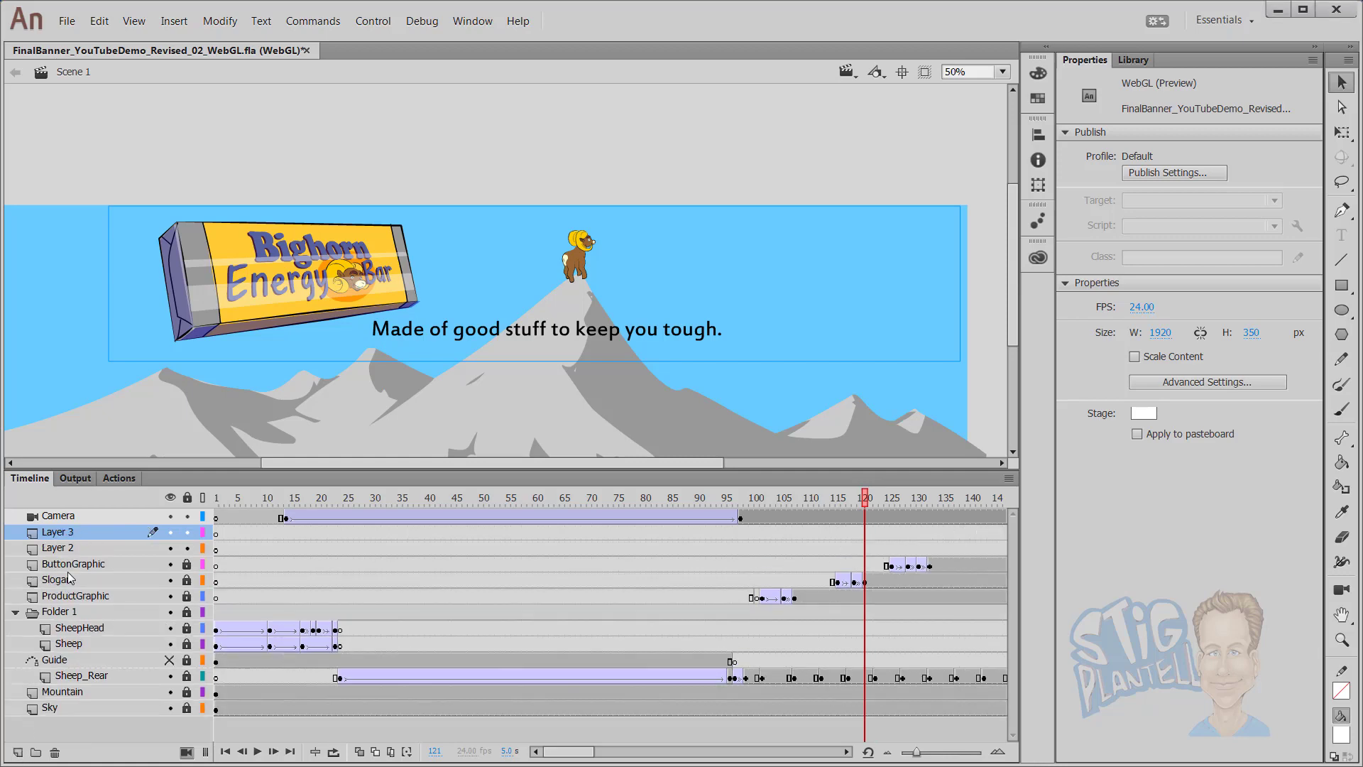
{"action": "double_click", "coordinate": [64, 548]}
{"action": "type", "text": "INvisibleButton"}
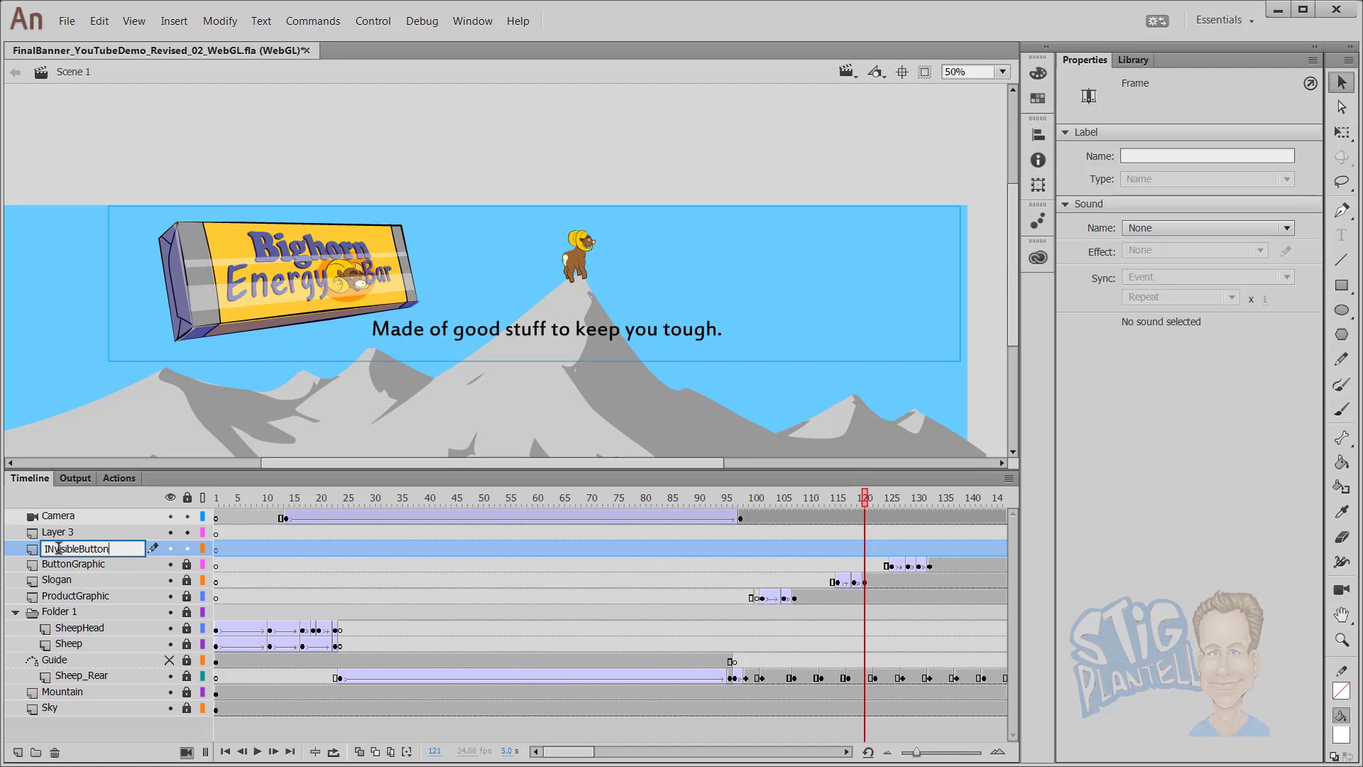
{"action": "key", "text": "BackSpace"}
{"action": "type", "text": "n"}
{"action": "key", "text": "Return"}
Rename the second new layer Actions
{"action": "double_click", "coordinate": [61, 534]}
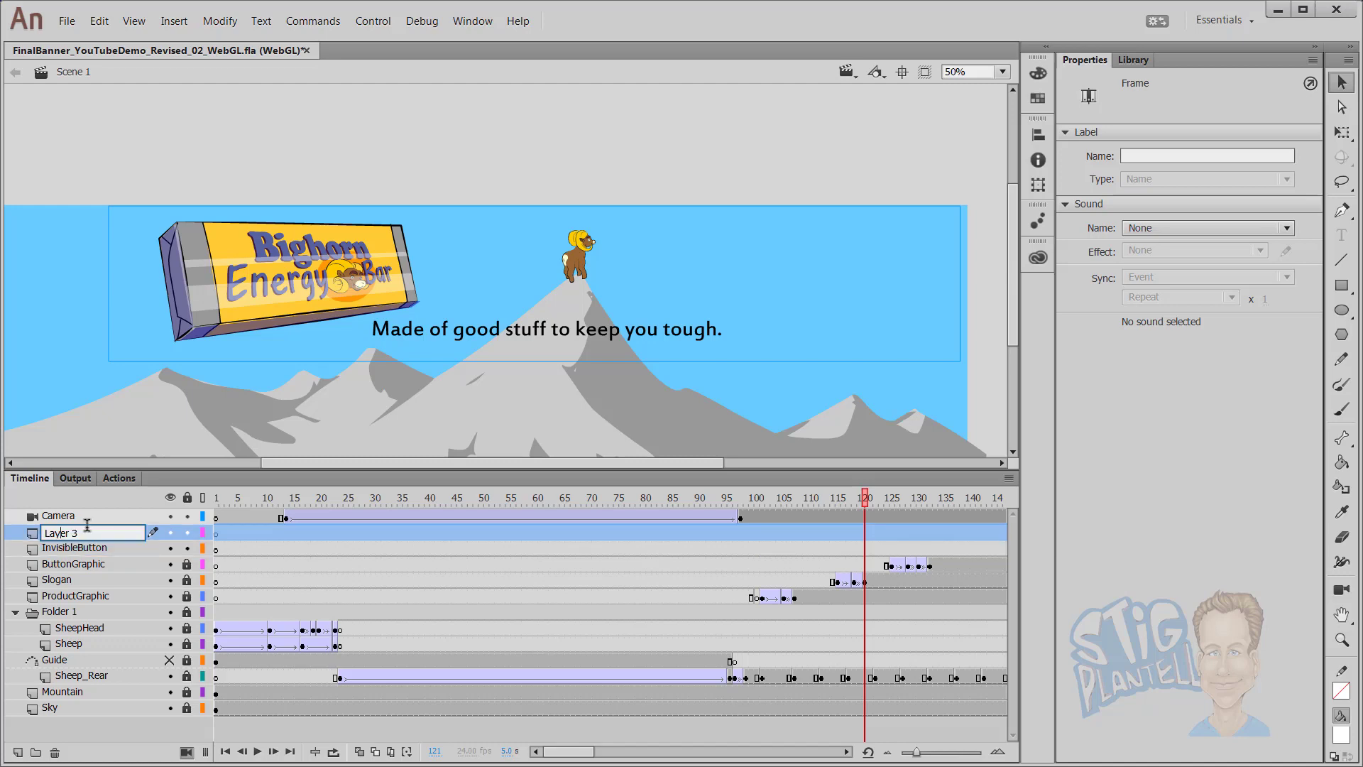
{"action": "left_click_drag", "start_coordinate": [86, 524], "coordinate": [29, 539]}
{"action": "type", "text": "Actions"}
{"action": "key", "text": "Return"}
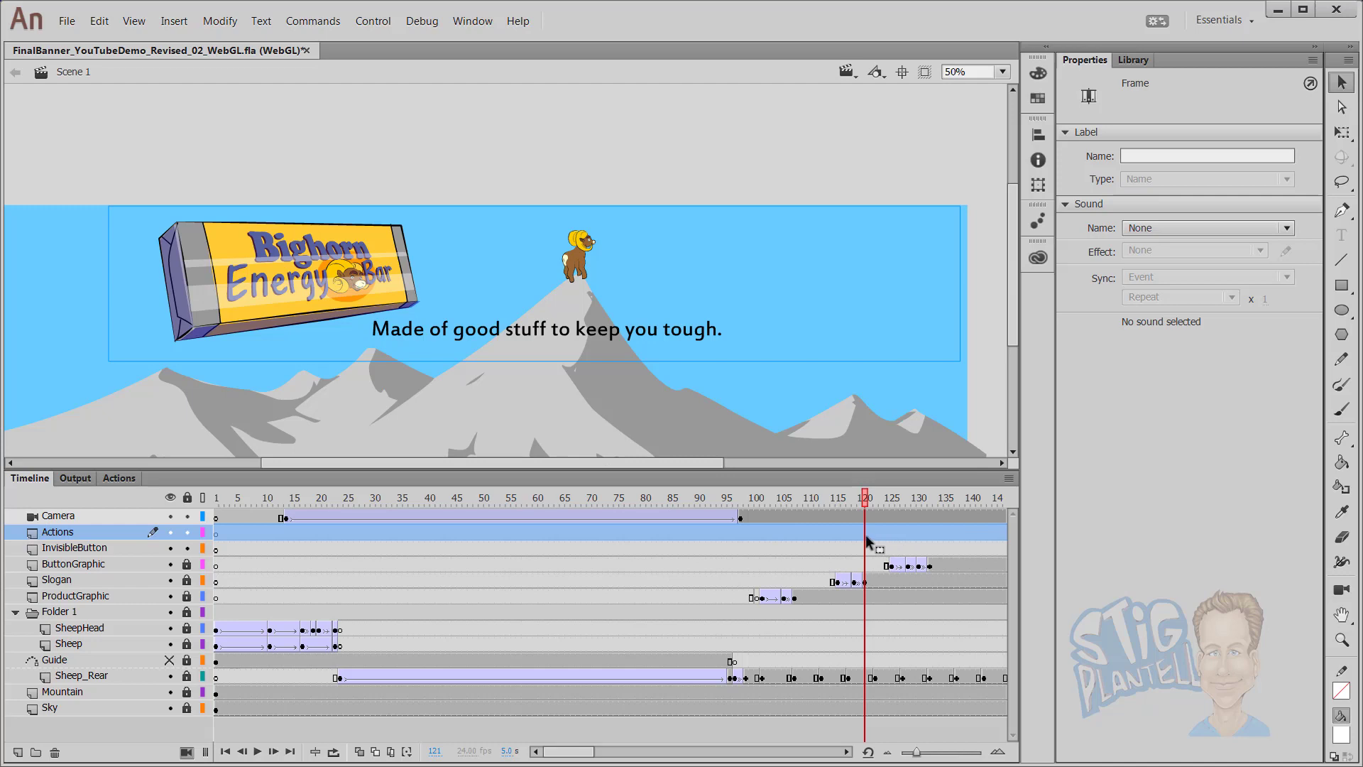
Set the Rectangle tool's stroke to none and draw a white test rectangle on the stage
{"action": "key", "text": "r"}
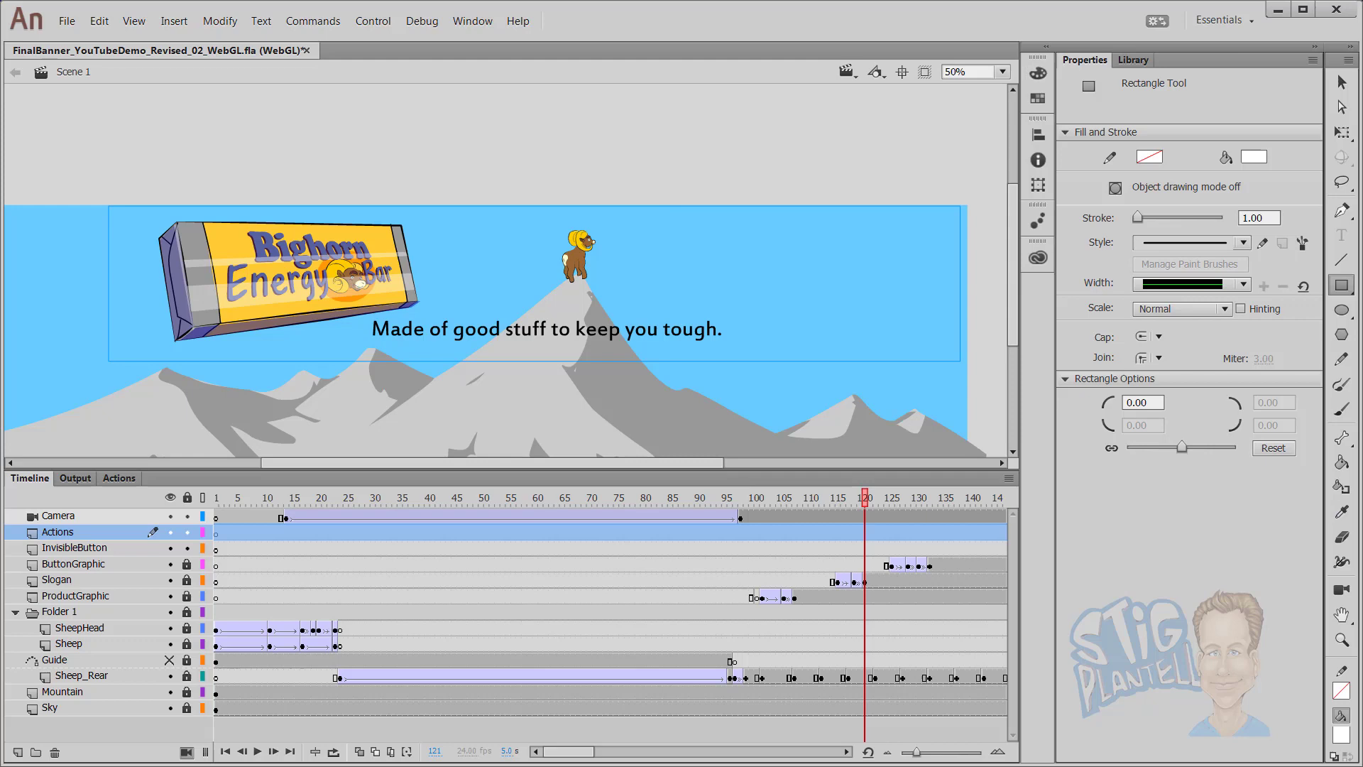
{"action": "left_click", "coordinate": [1342, 692]}
{"action": "left_click", "coordinate": [1303, 486]}
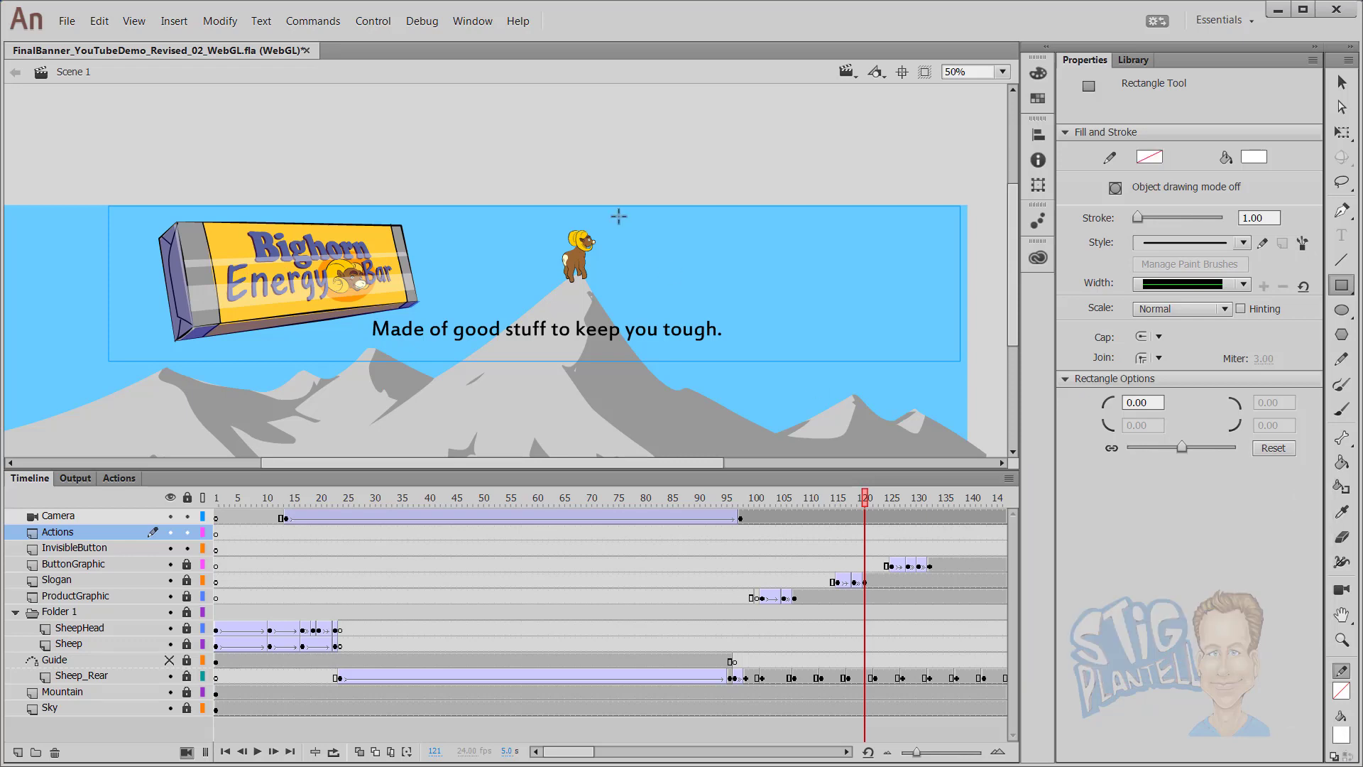
{"action": "mouse_move", "coordinate": [636, 216]}
{"action": "left_mouse_down"}
{"action": "mouse_move", "coordinate": [676, 283]}
{"action": "mouse_move", "coordinate": [952, 353]}
{"action": "left_mouse_up"}
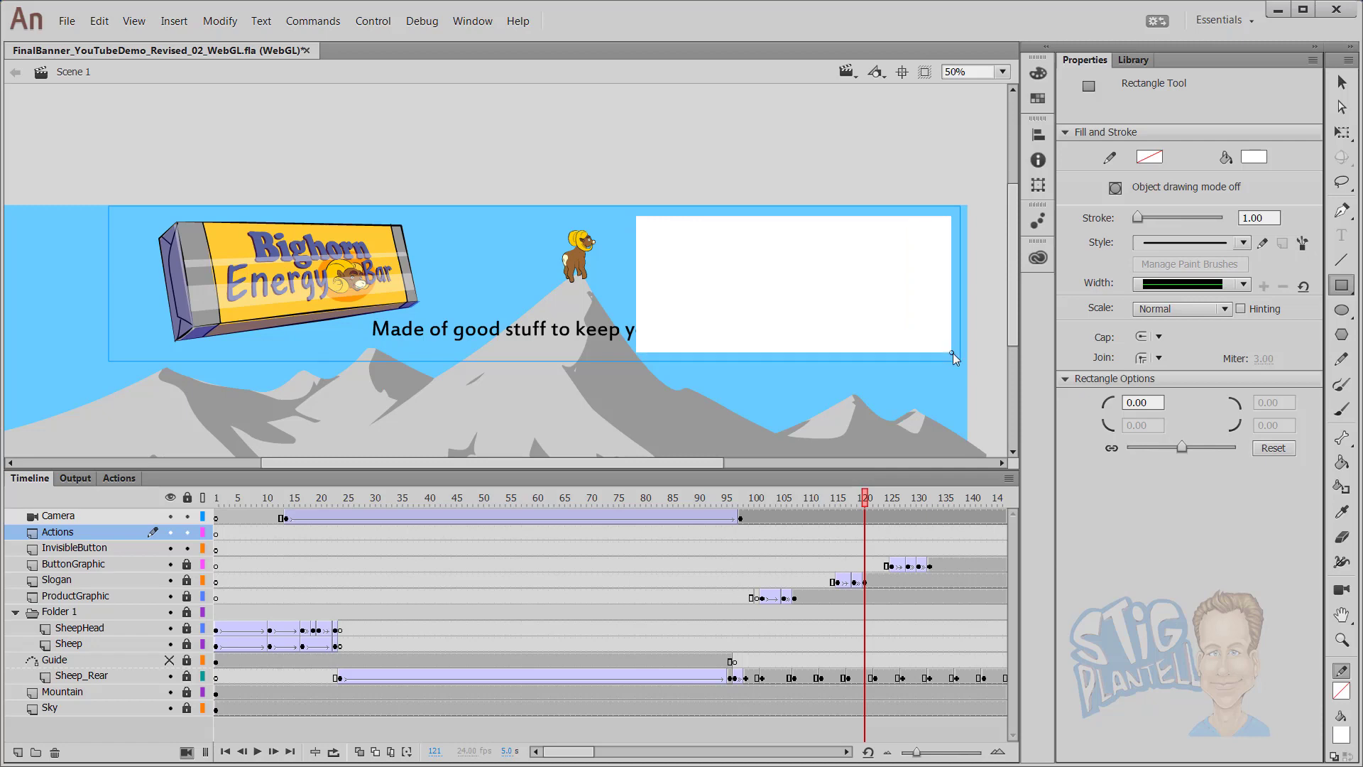
{"action": "left_click_drag", "start_coordinate": [952, 352], "coordinate": [953, 352]}
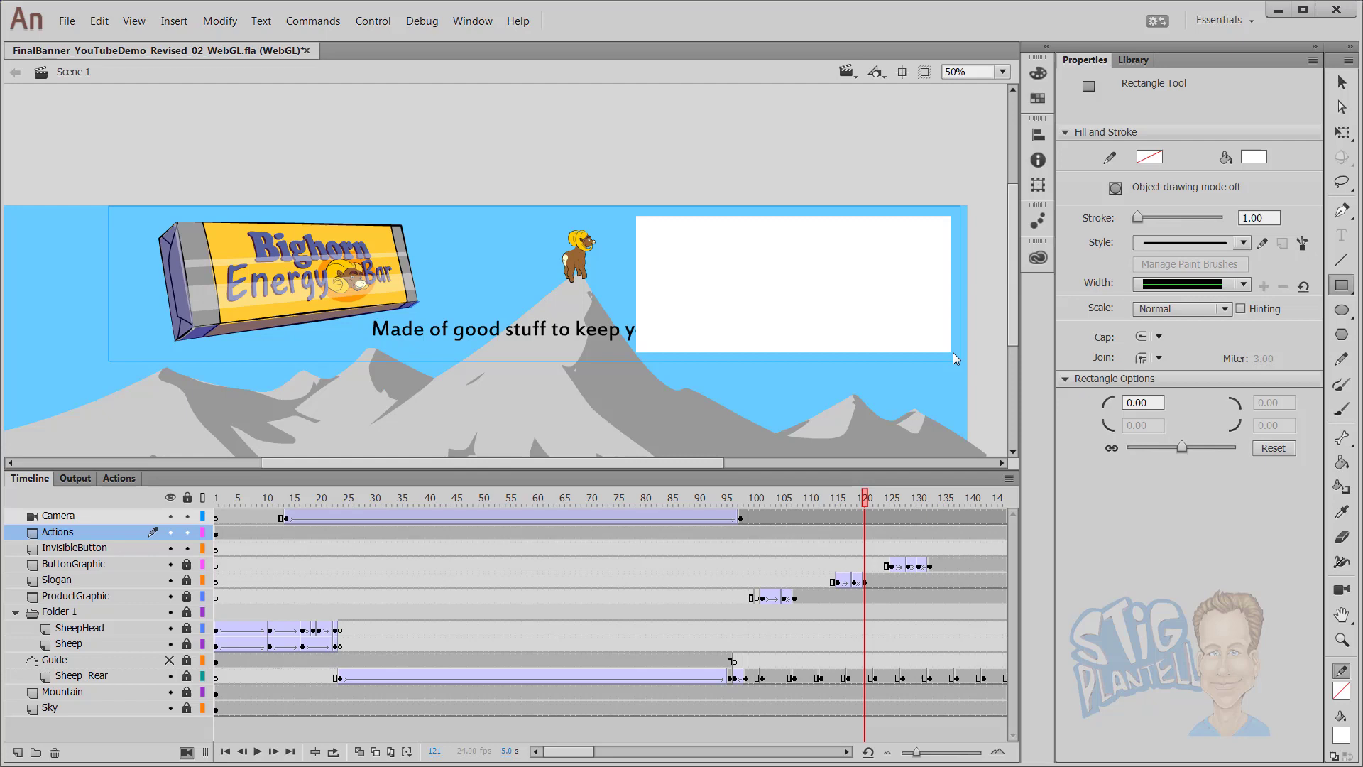
Undo the stray rectangle and draw a white rectangle on the InvisibleButton layer over the banner's right end
{"action": "key", "text": "ctrl+z"}
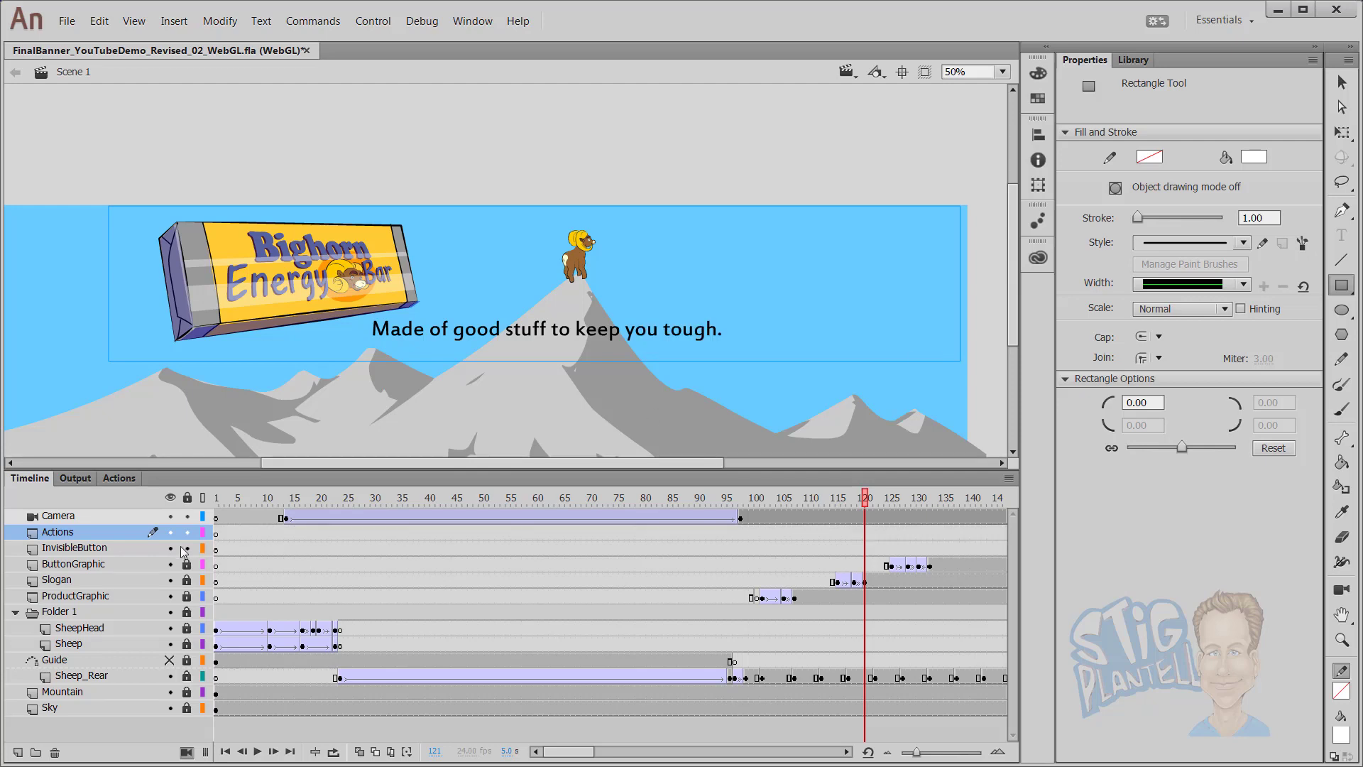
{"action": "left_click", "coordinate": [136, 548]}
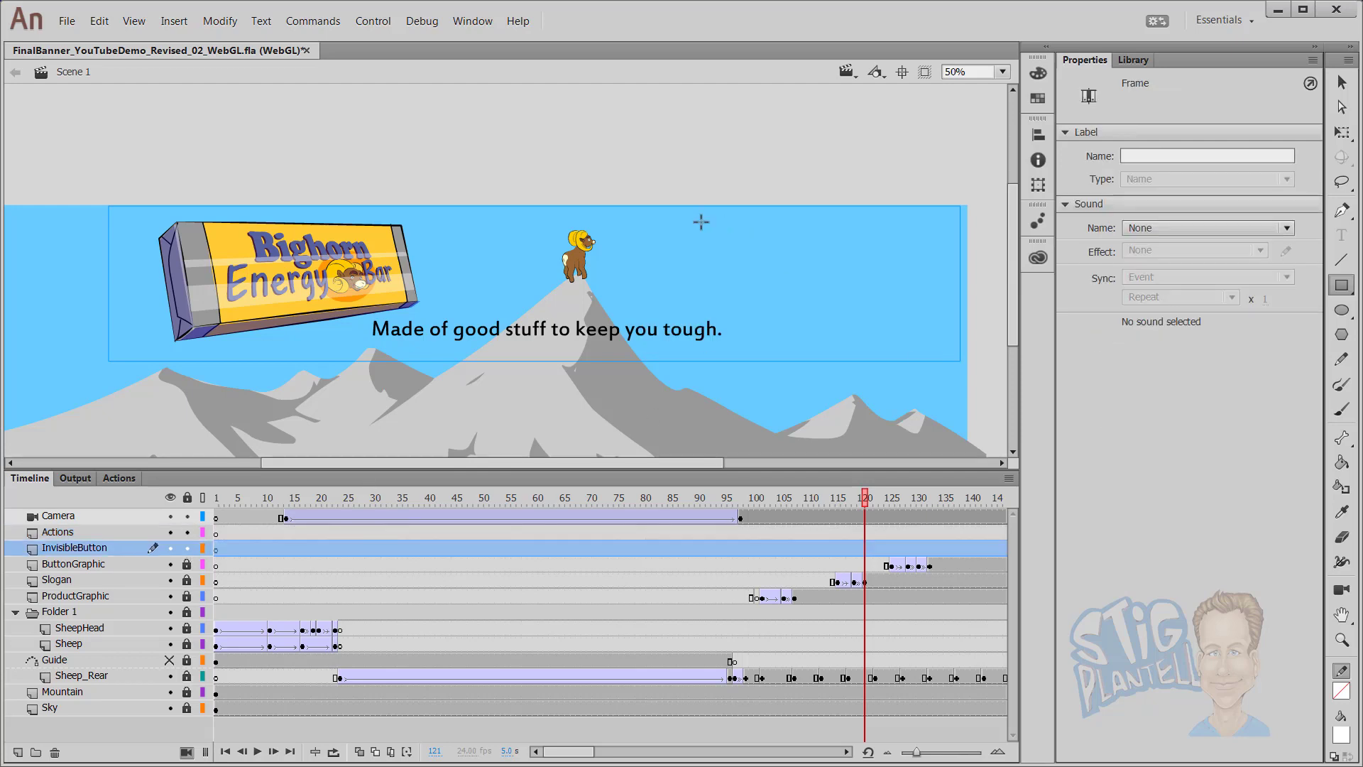
{"action": "left_click_drag", "start_coordinate": [642, 226], "coordinate": [953, 355]}
Resize and nudge the rectangle to 434.05 × 188.45 at X 1463.45, Y 10.10
{"action": "key", "text": "q"}
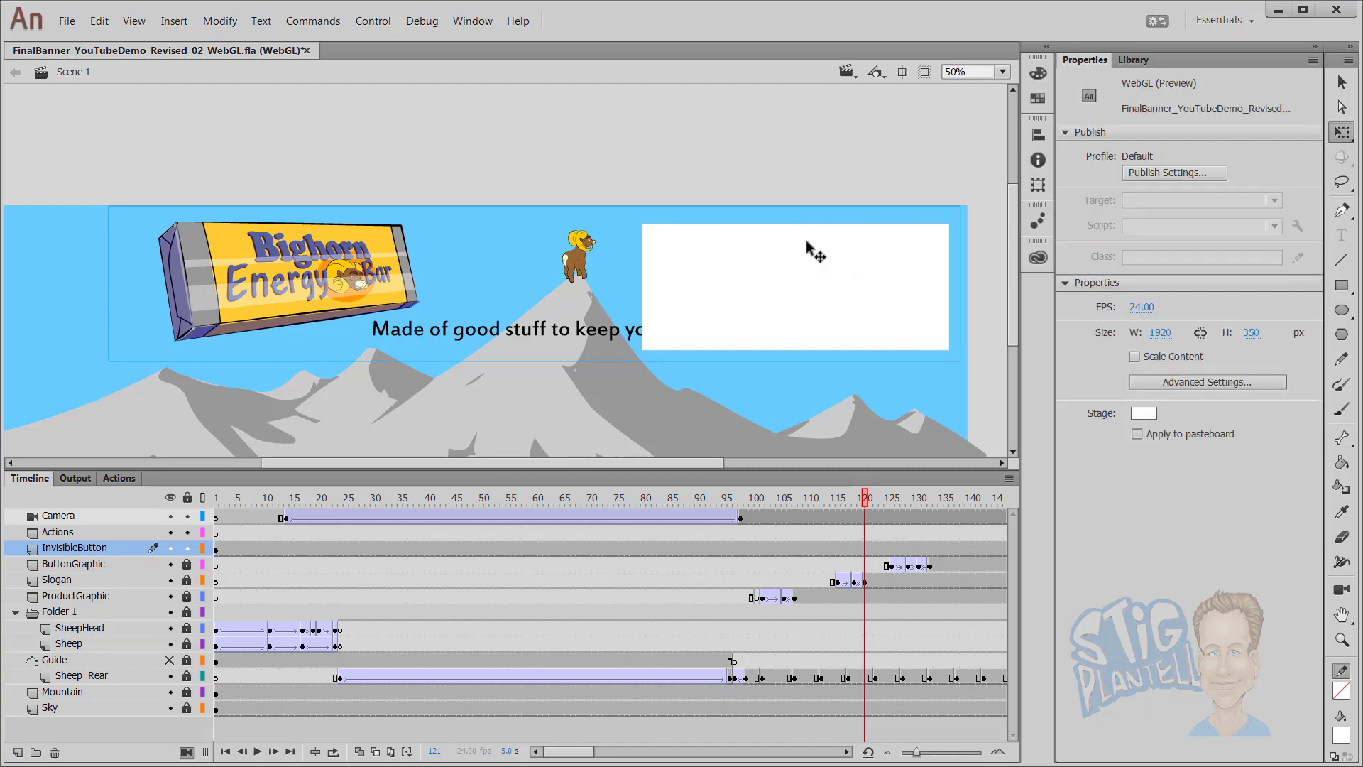
{"action": "left_click", "coordinate": [803, 242]}
{"action": "left_click_drag", "start_coordinate": [794, 222], "coordinate": [793, 221]}
{"action": "key", "text": "Up"}
{"action": "key", "text": "Up"}
{"action": "key", "text": "Up"}
{"action": "key", "text": "Up"}
{"action": "key", "text": "Up"}
{"action": "key", "text": "Up"}
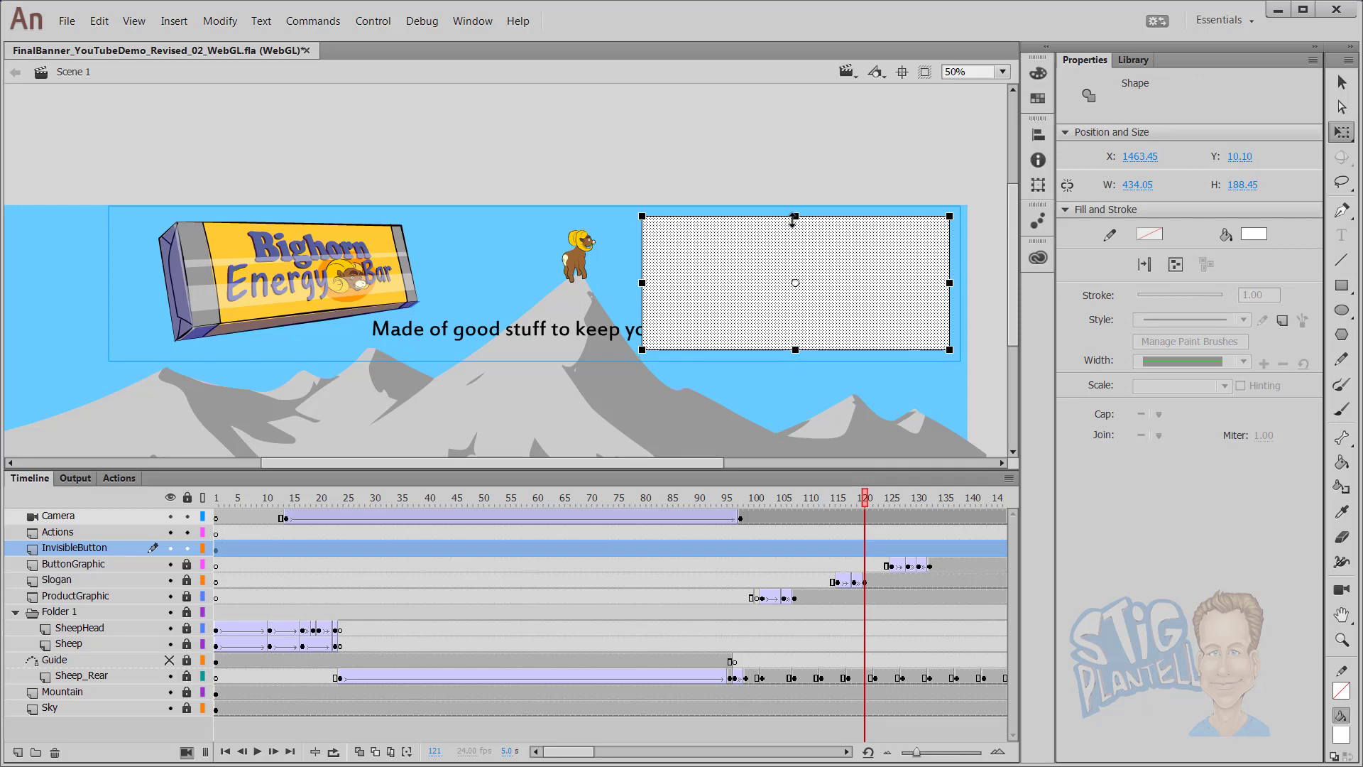
{"action": "left_click", "coordinate": [837, 209]}
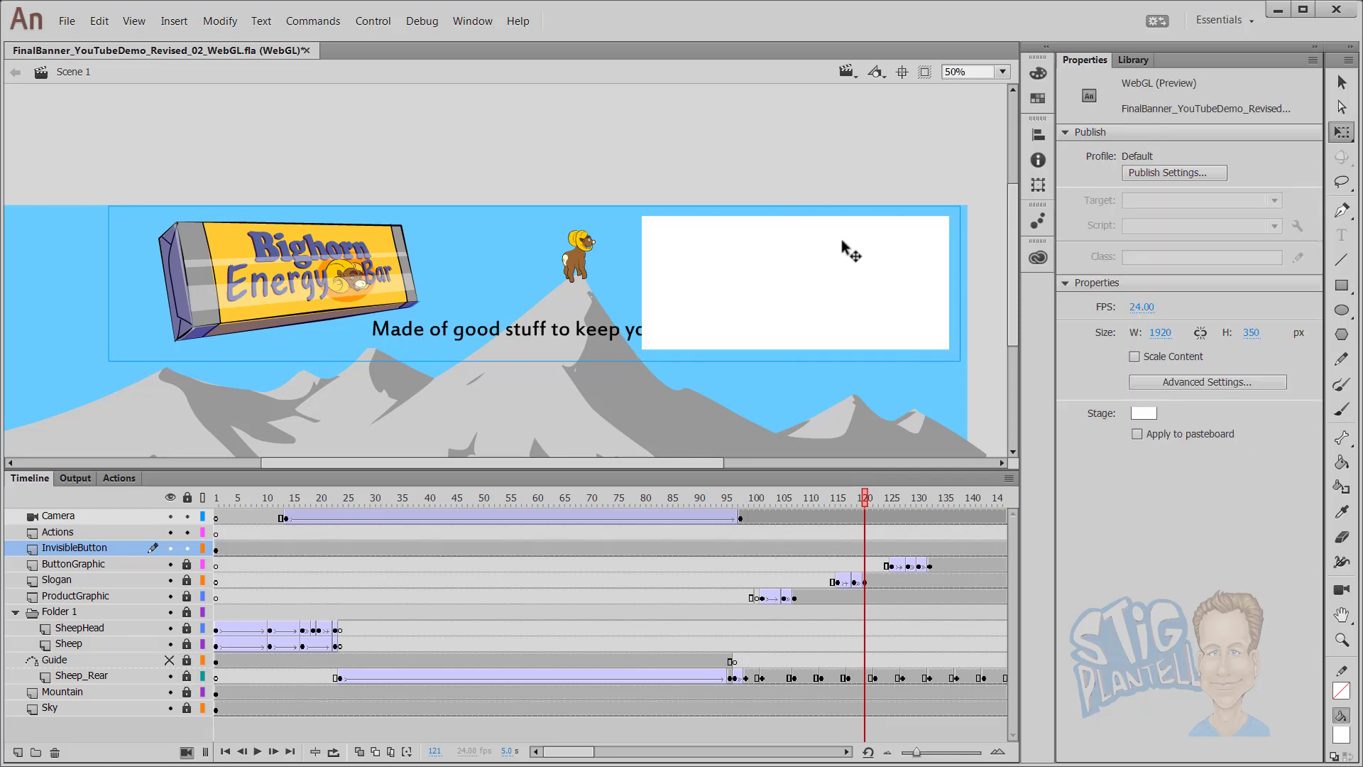
{"action": "left_click", "coordinate": [821, 259]}
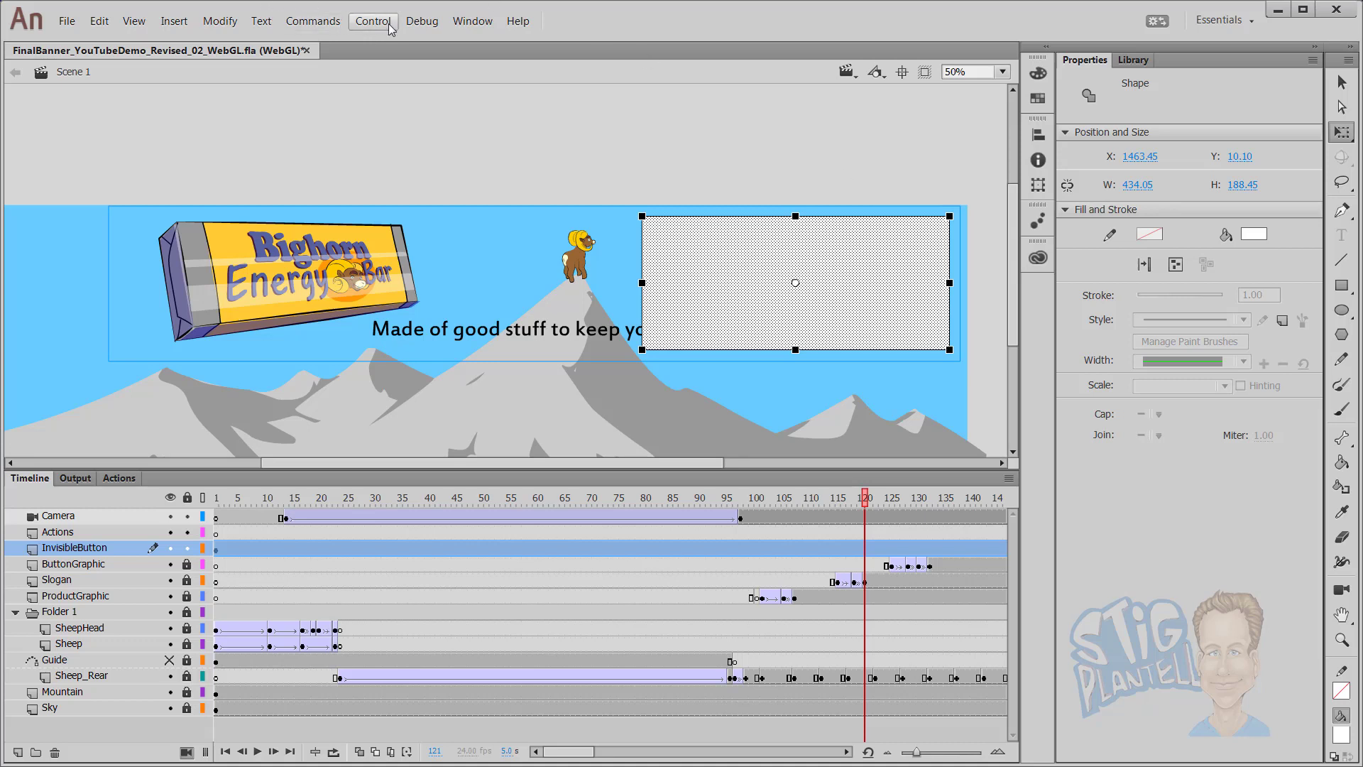
Convert the white rectangle into a Graphic symbol named InvisibleButton_OverlayGraphic
{"action": "left_click", "coordinate": [237, 30]}
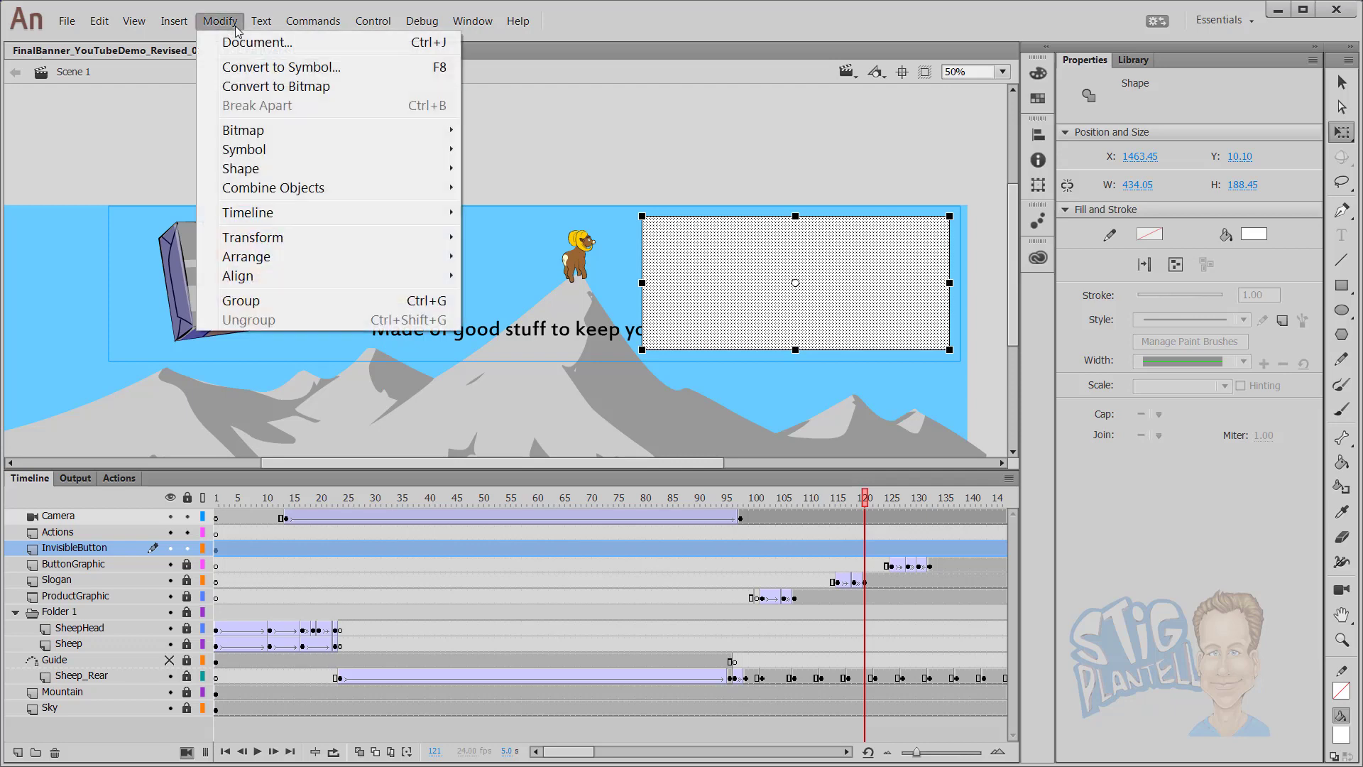
{"action": "left_click", "coordinate": [307, 68]}
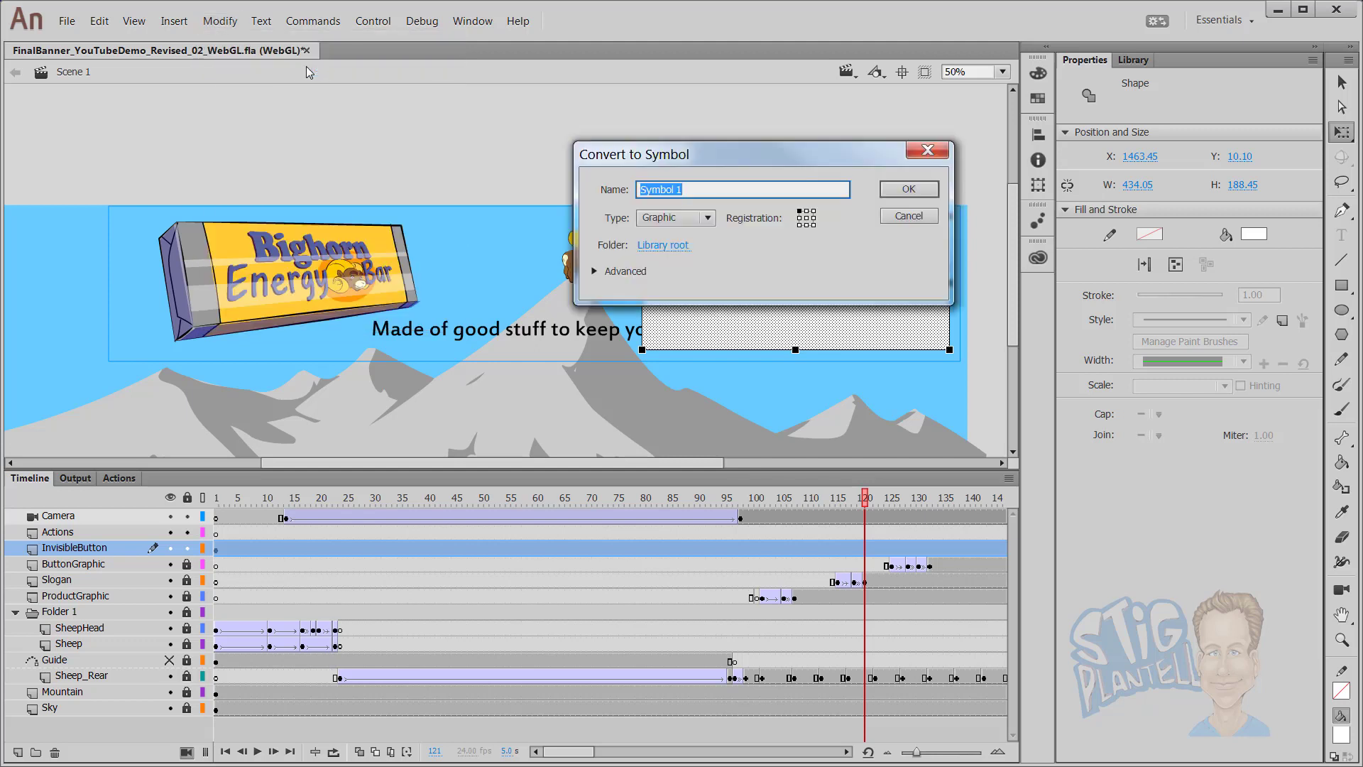
{"action": "type", "text": "InvisibleButon_Overla_GraphicGra"}
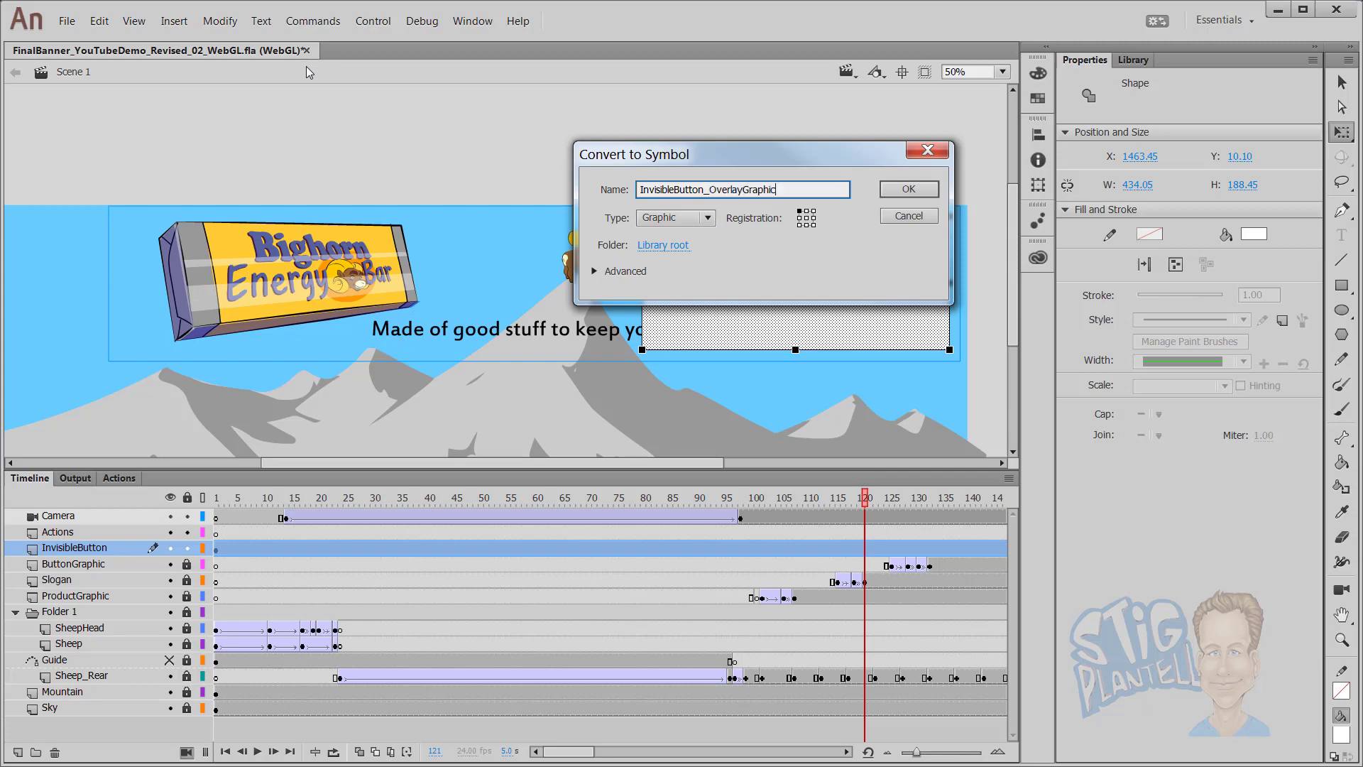
{"action": "left_click", "coordinate": [710, 220]}
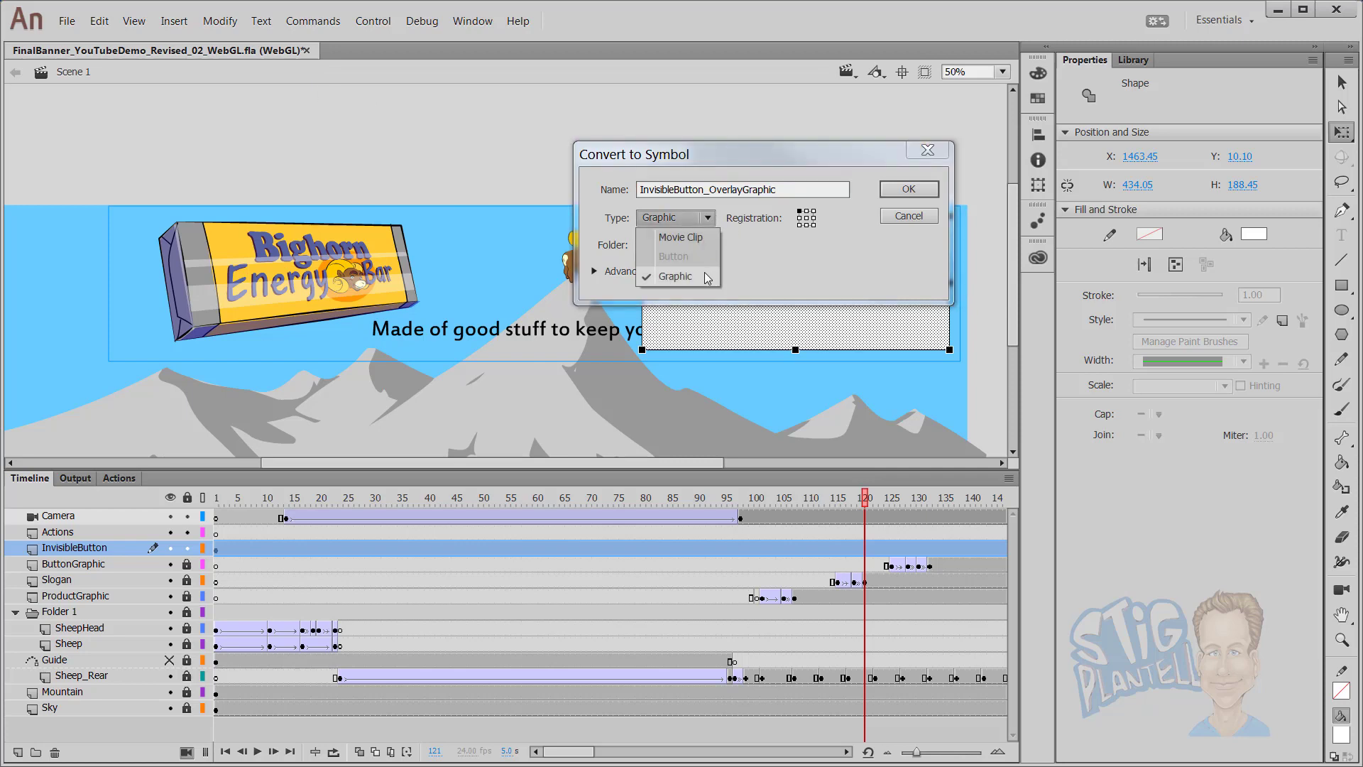
{"action": "left_click", "coordinate": [917, 190]}
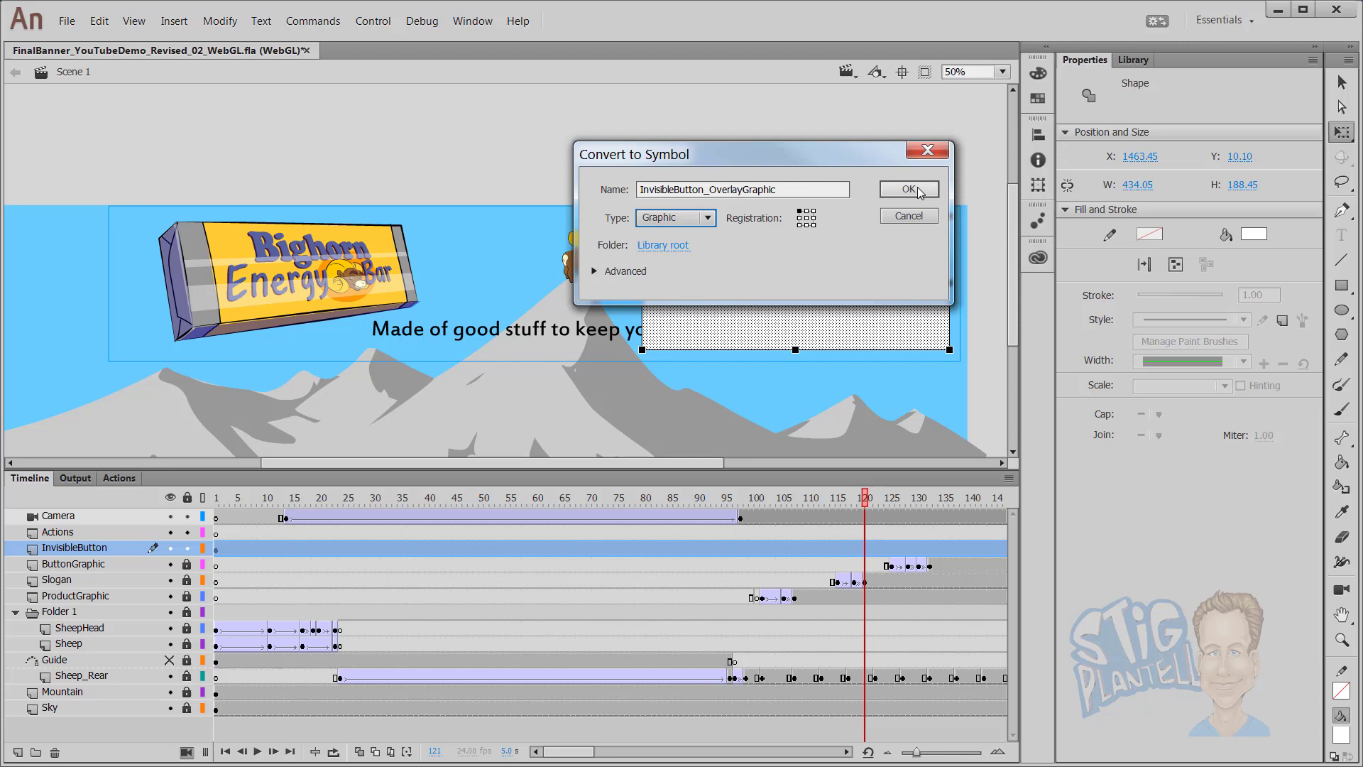
{"action": "left_click", "coordinate": [917, 191]}
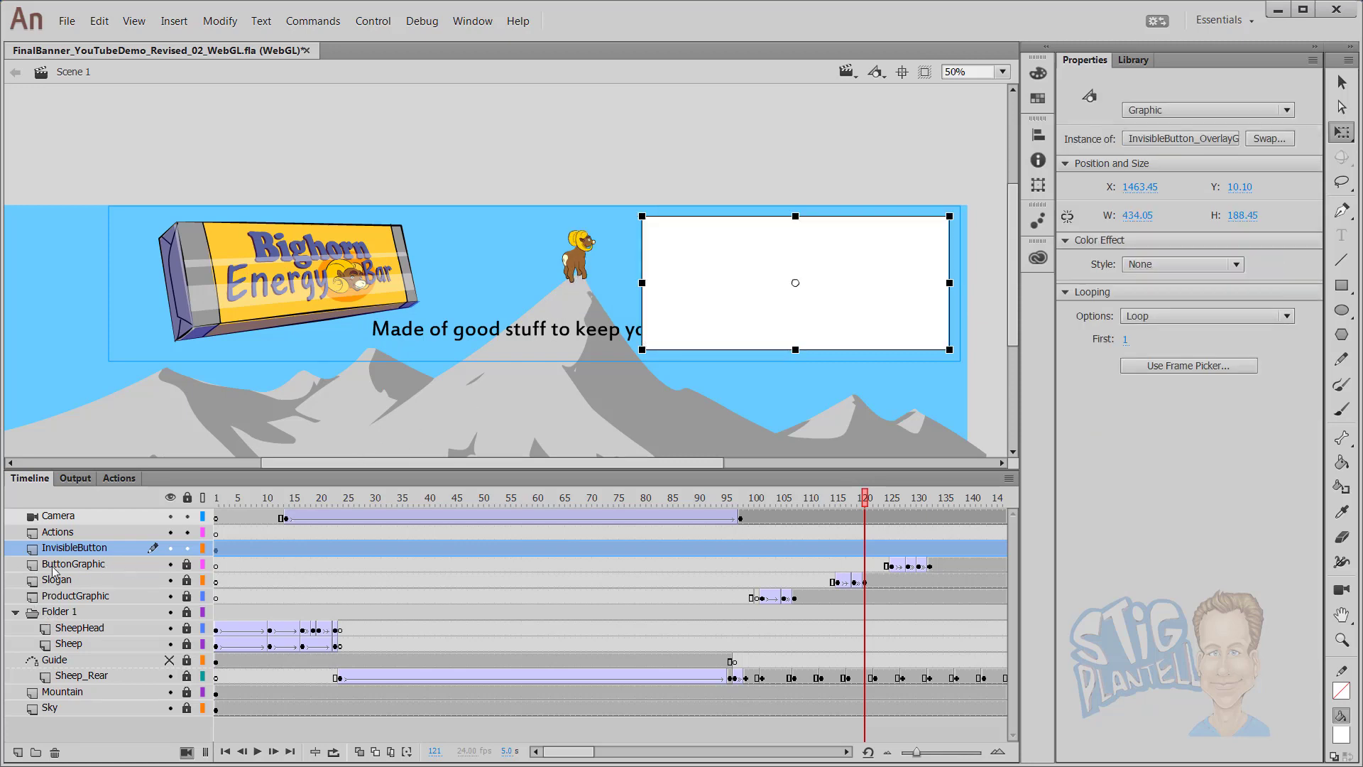
Delete the unused InvisibleButton_Graphic symbol from the Library, leaving 18 items, and reselect the overlay
{"action": "left_click", "coordinate": [1133, 61]}
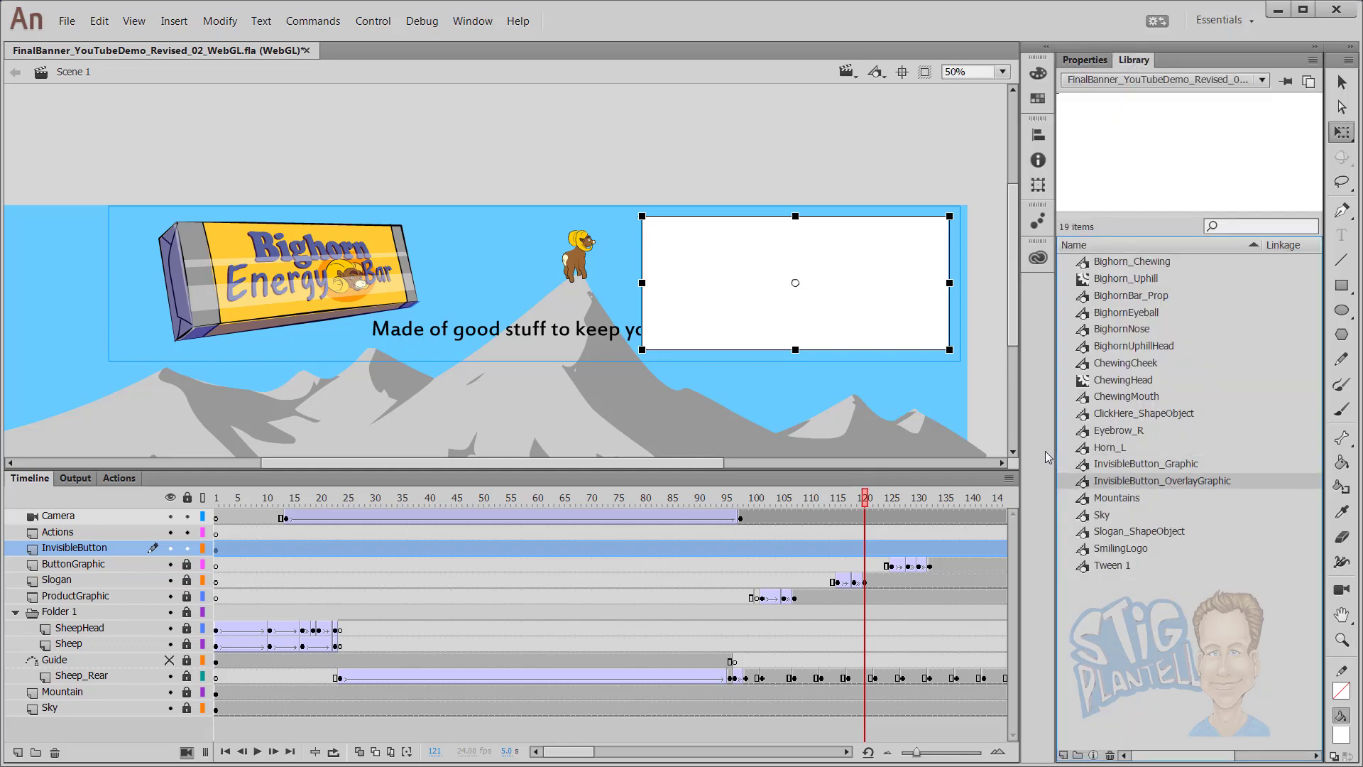
{"action": "left_click", "coordinate": [1151, 469]}
{"action": "key", "text": "Delete"}
{"action": "double_click", "coordinate": [1150, 464]}
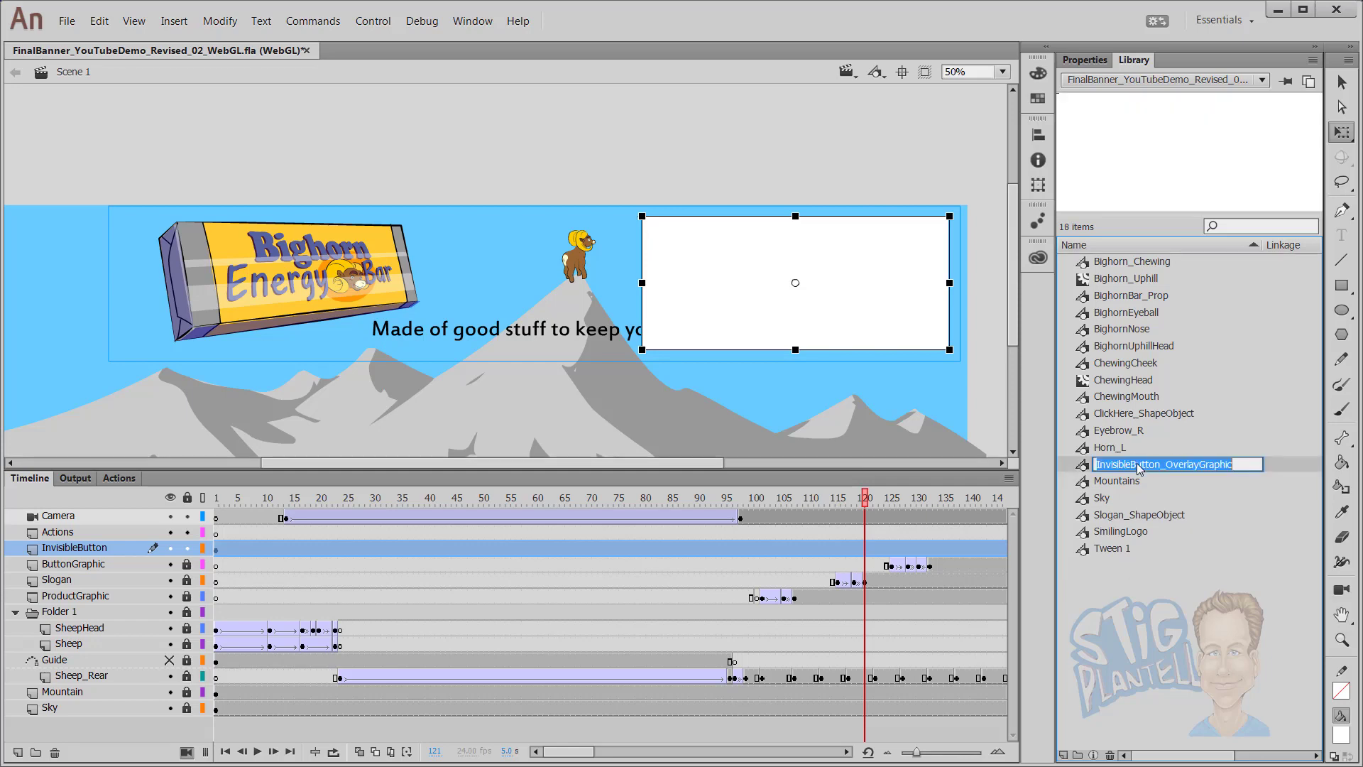
{"action": "left_click", "coordinate": [727, 159]}
{"action": "left_click", "coordinate": [765, 248]}
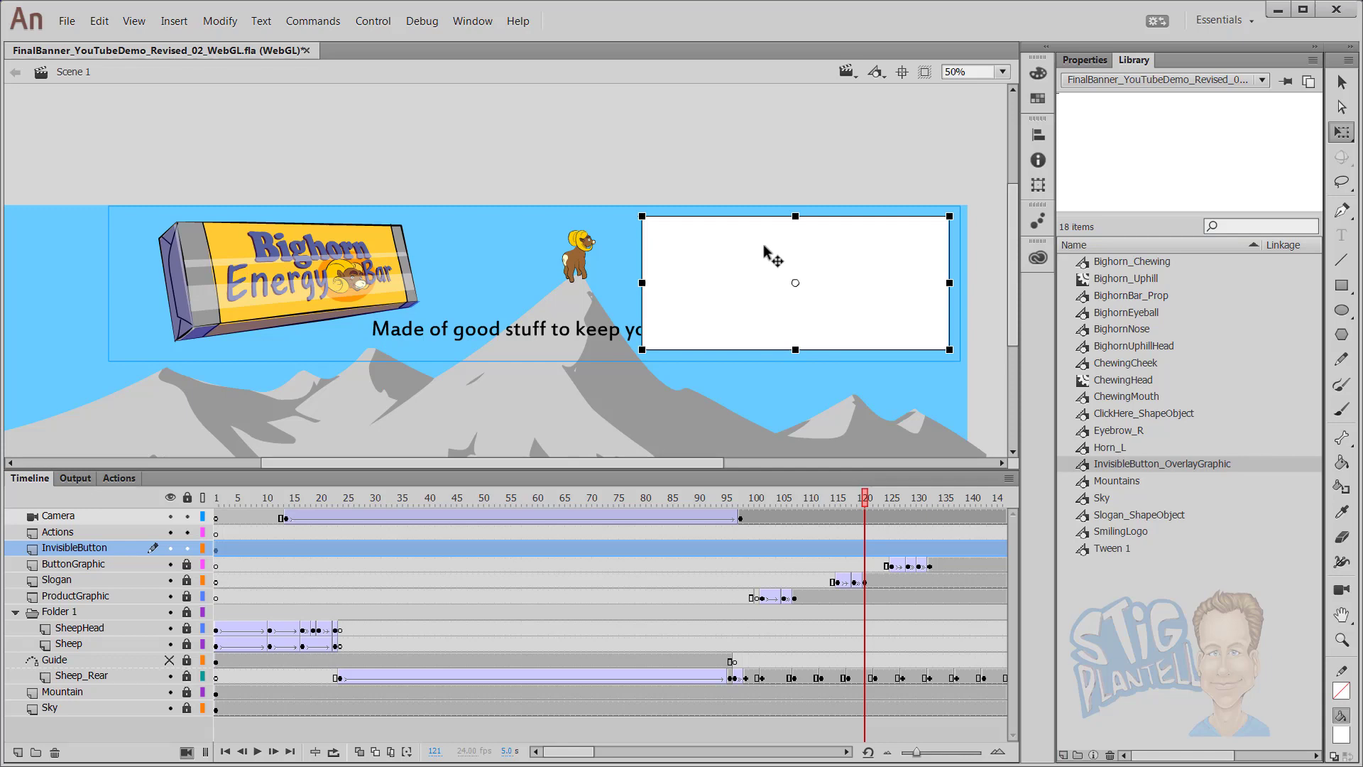
Move the InvisibleButton keyframe so the overlay starts around frame 122
{"action": "left_click_drag", "start_coordinate": [219, 553], "coordinate": [880, 554]}
{"action": "left_click", "coordinate": [881, 501]}
{"action": "left_click_drag", "start_coordinate": [836, 503], "coordinate": [885, 503]}
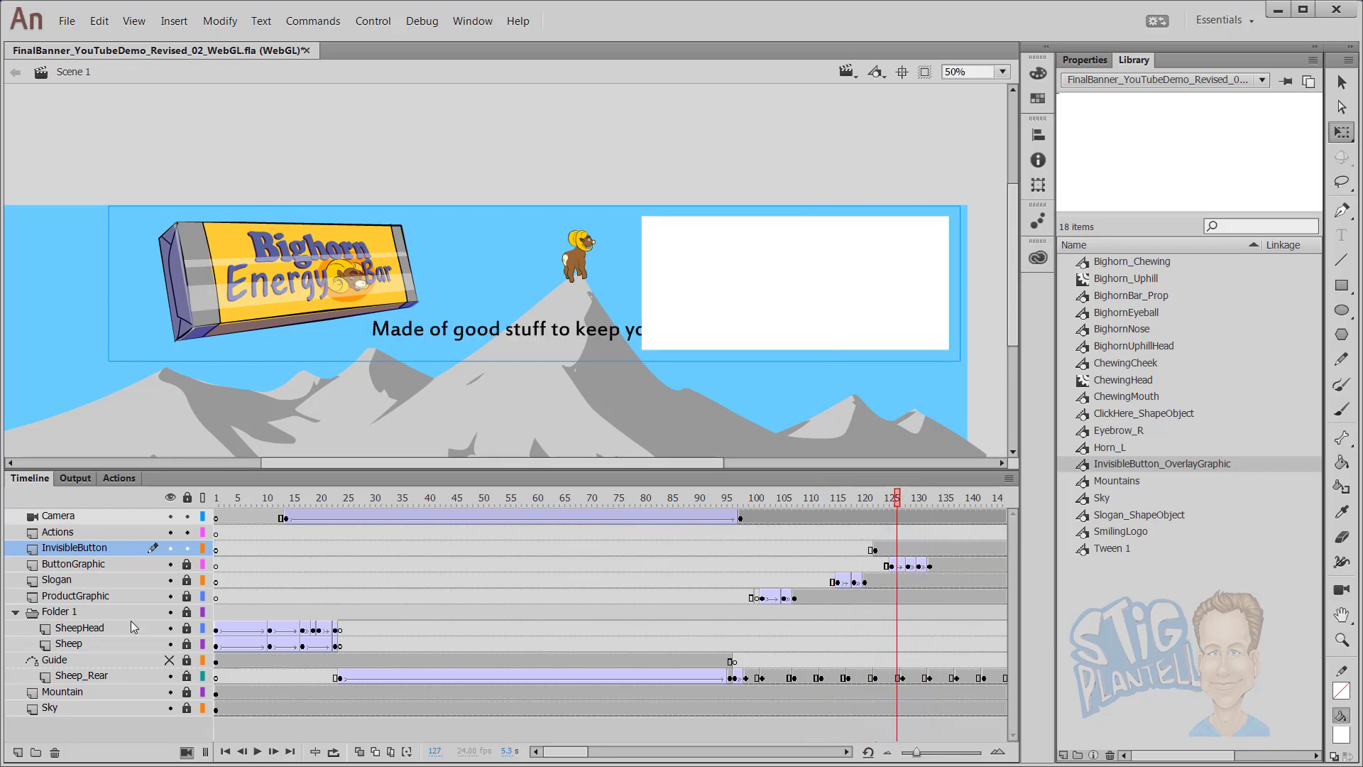
Toggle the overlay's visibility while scrubbing to compare it with the Click Here button, then select it at frame 122
{"action": "left_click", "coordinate": [170, 547]}
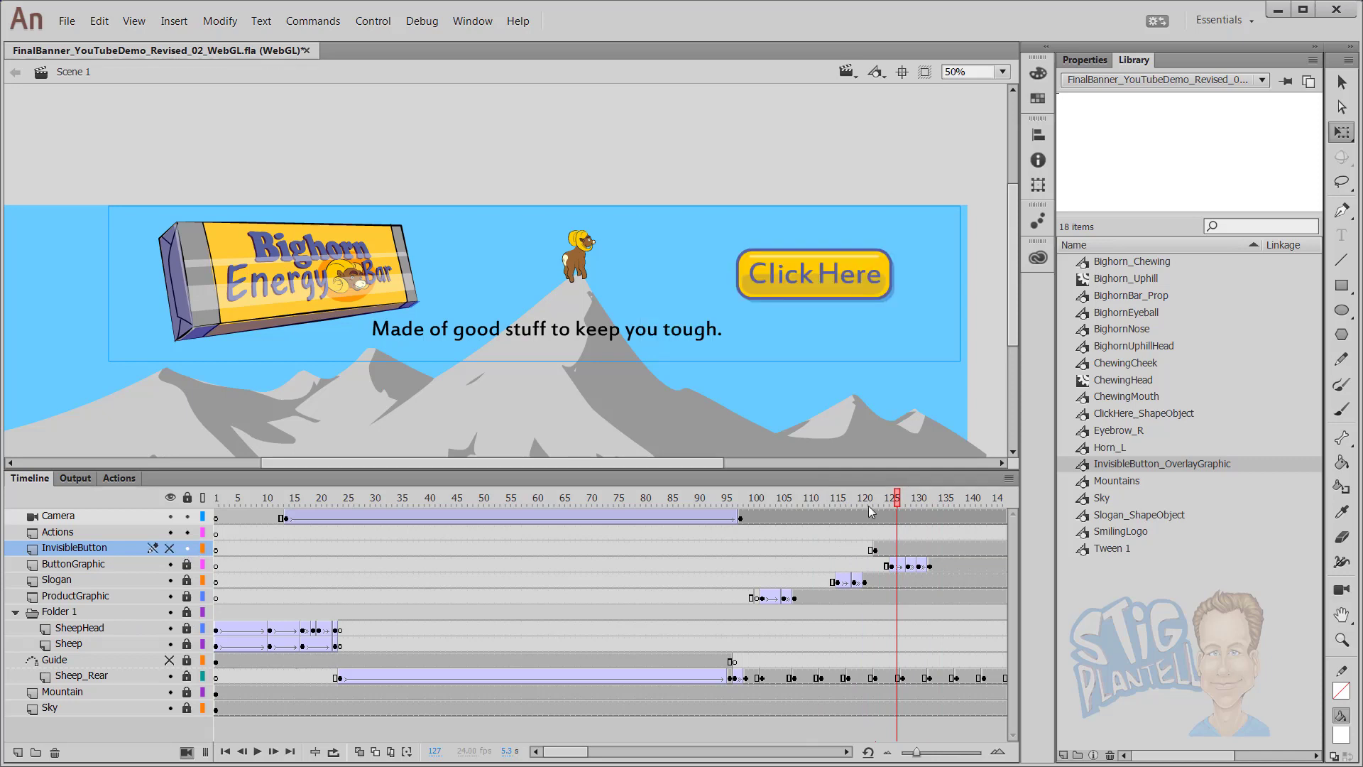
{"action": "left_click_drag", "start_coordinate": [884, 503], "coordinate": [946, 501]}
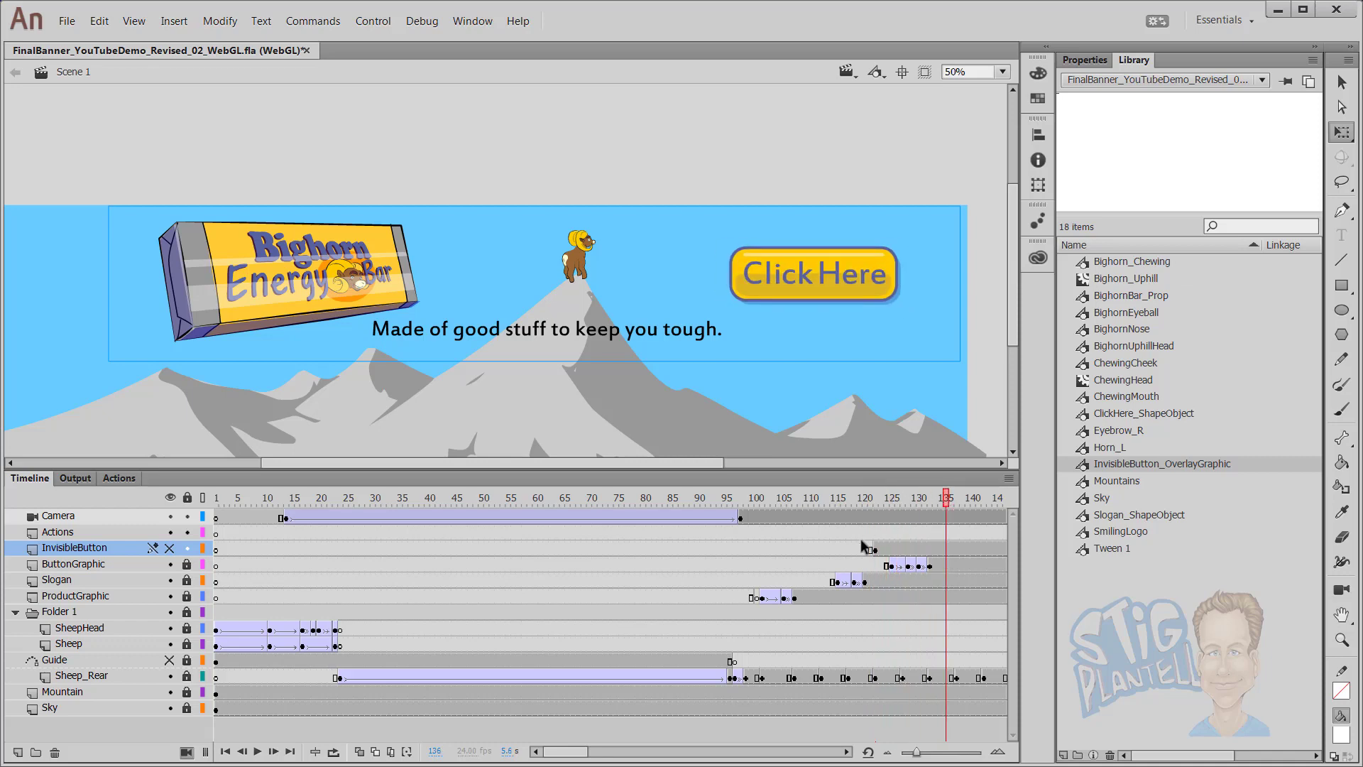
{"action": "left_click", "coordinate": [169, 547]}
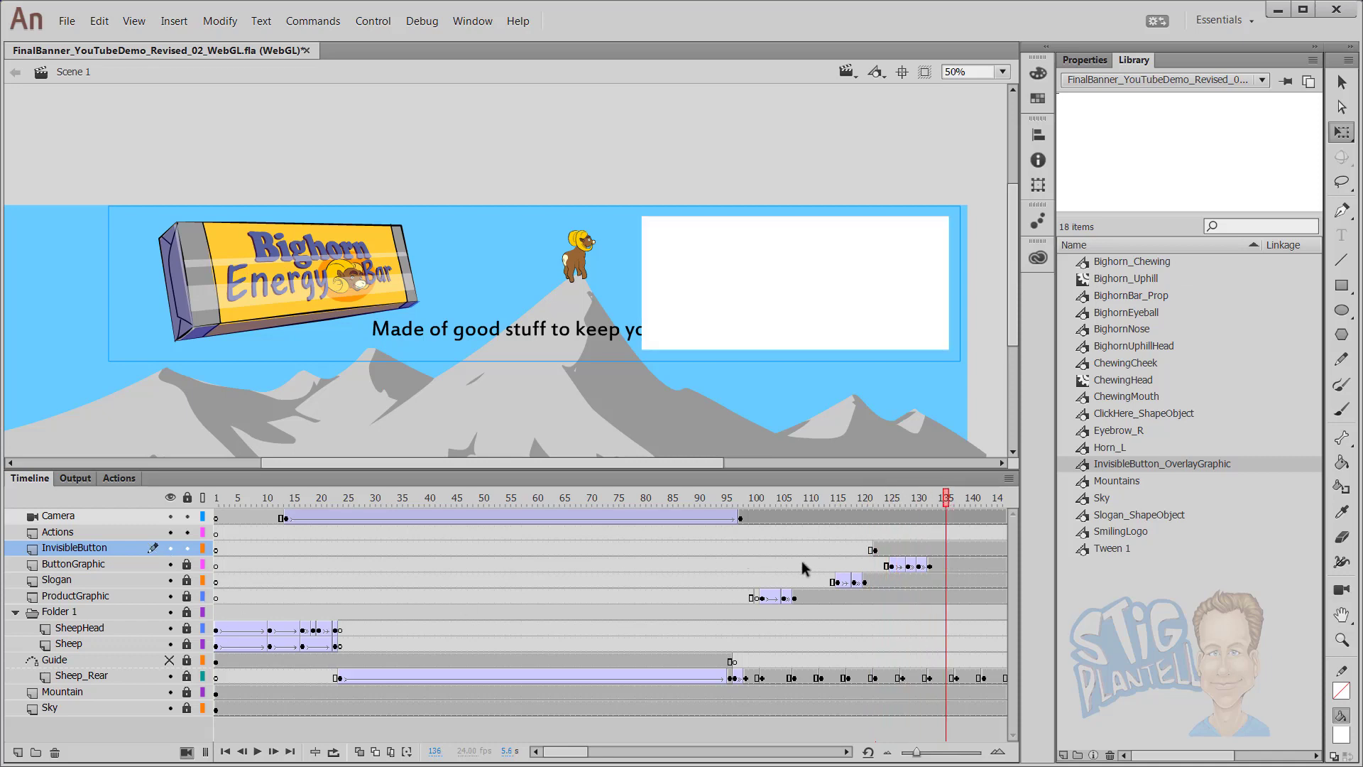
{"action": "left_click", "coordinate": [874, 551]}
{"action": "double_click", "coordinate": [876, 549]}
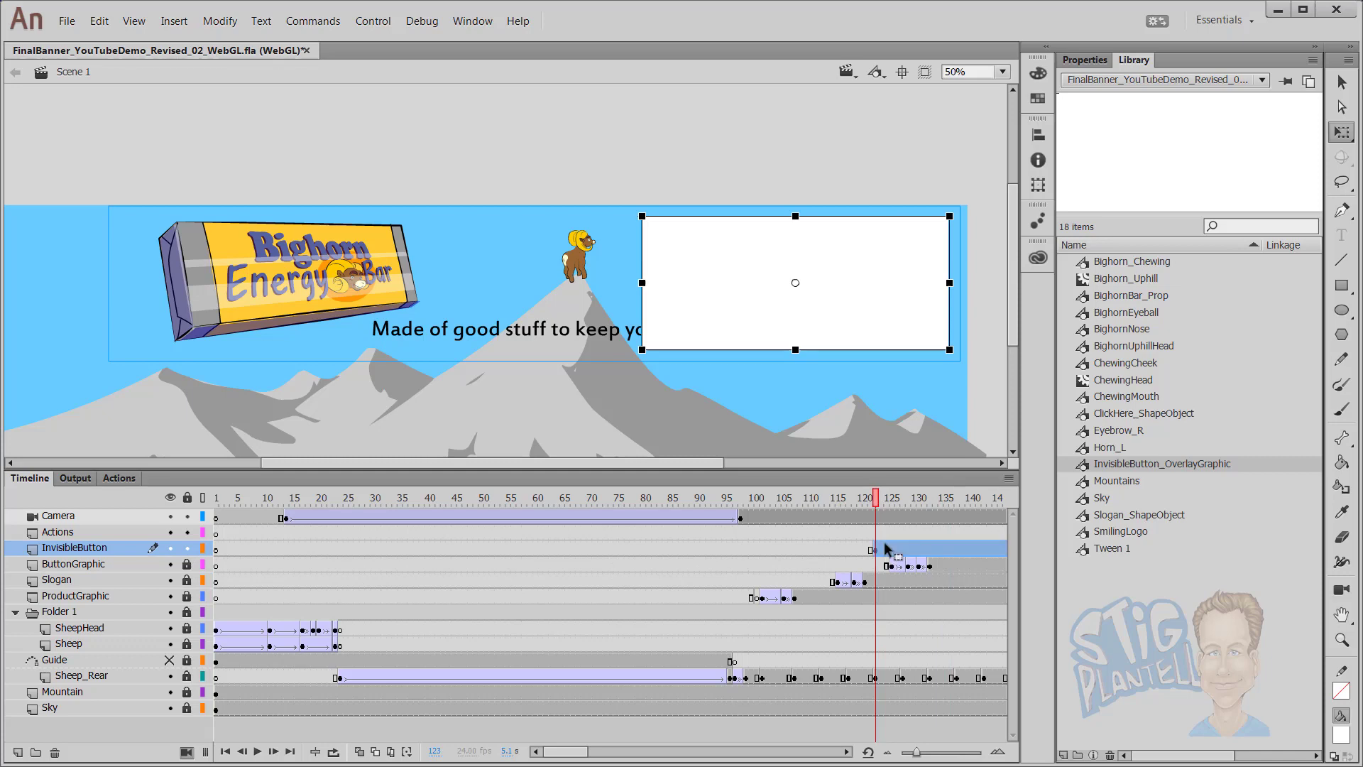
Leave the overlay symbol's edit mode back to Scene 1 and reselect the overlay instance
{"action": "double_click", "coordinate": [731, 219]}
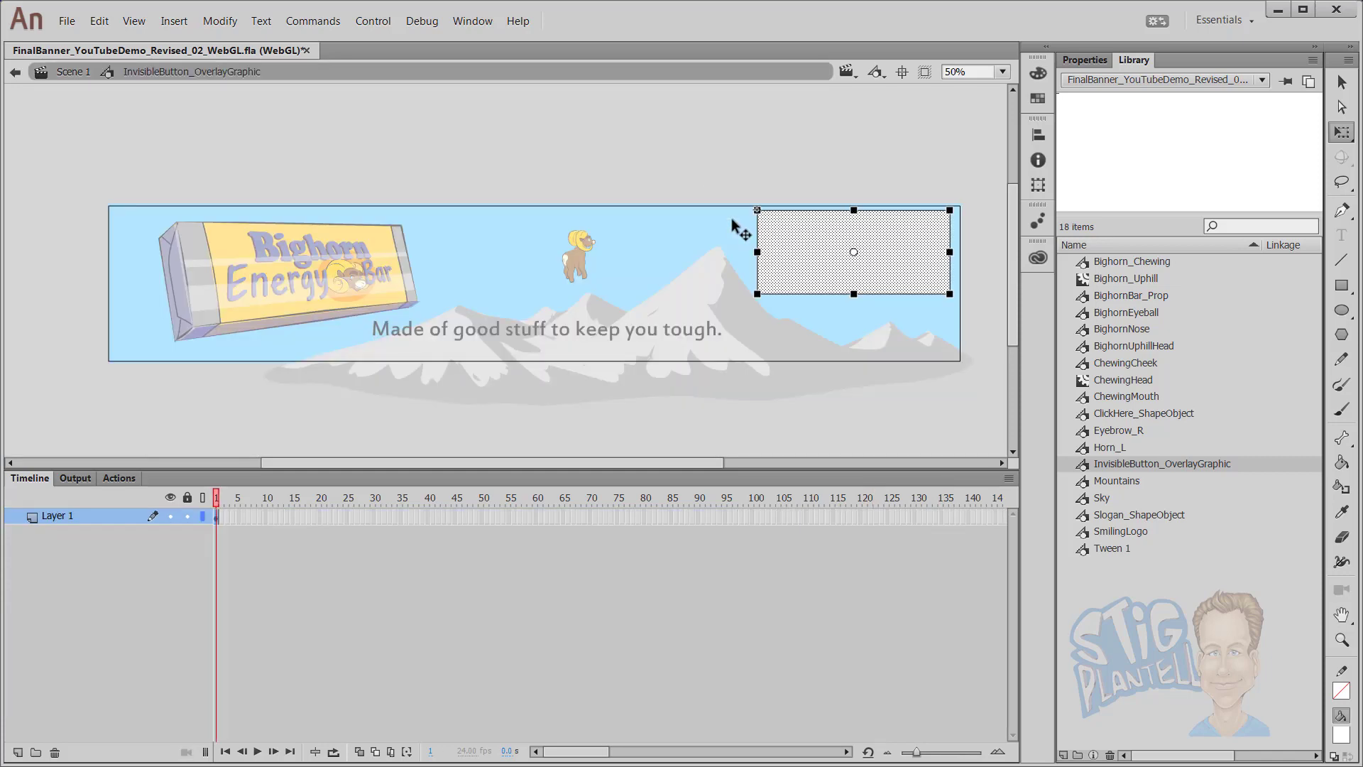
{"action": "left_click", "coordinate": [761, 155]}
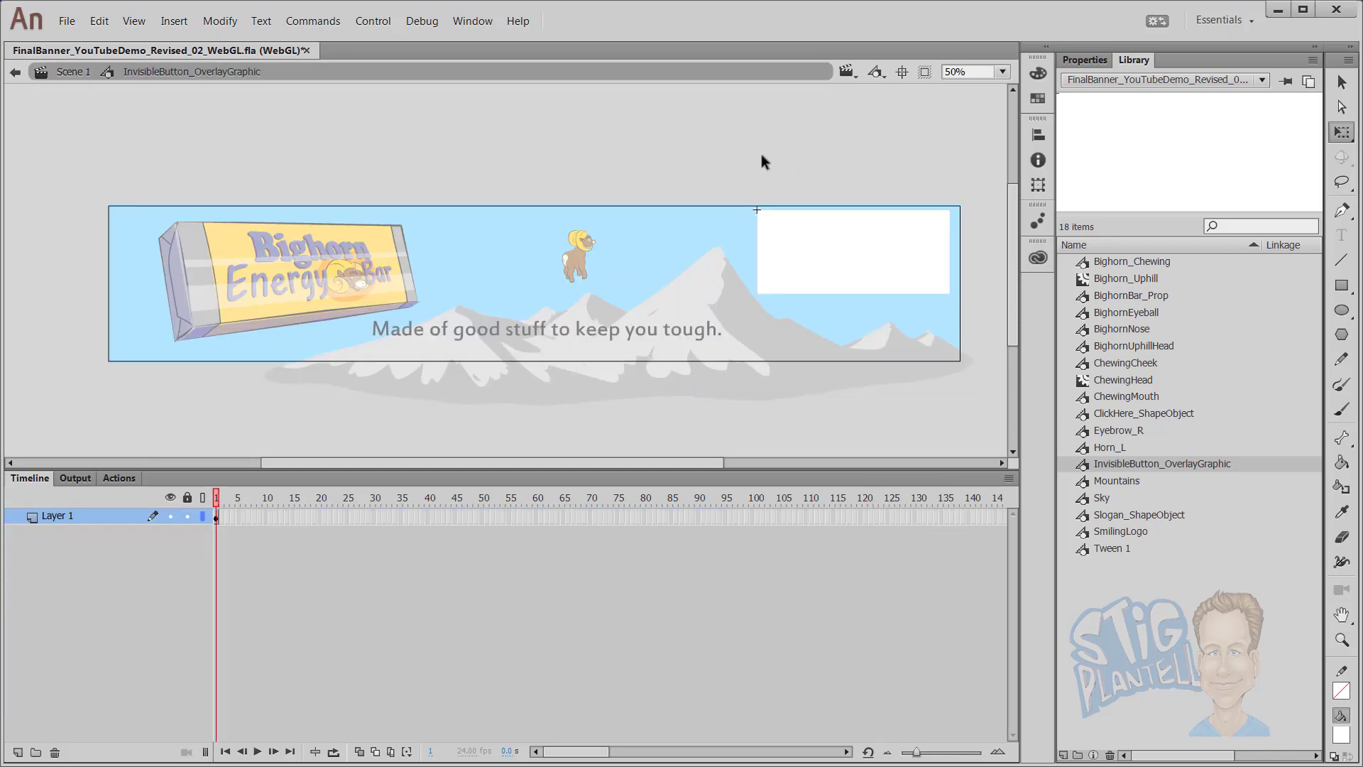
{"action": "left_click", "coordinate": [79, 73]}
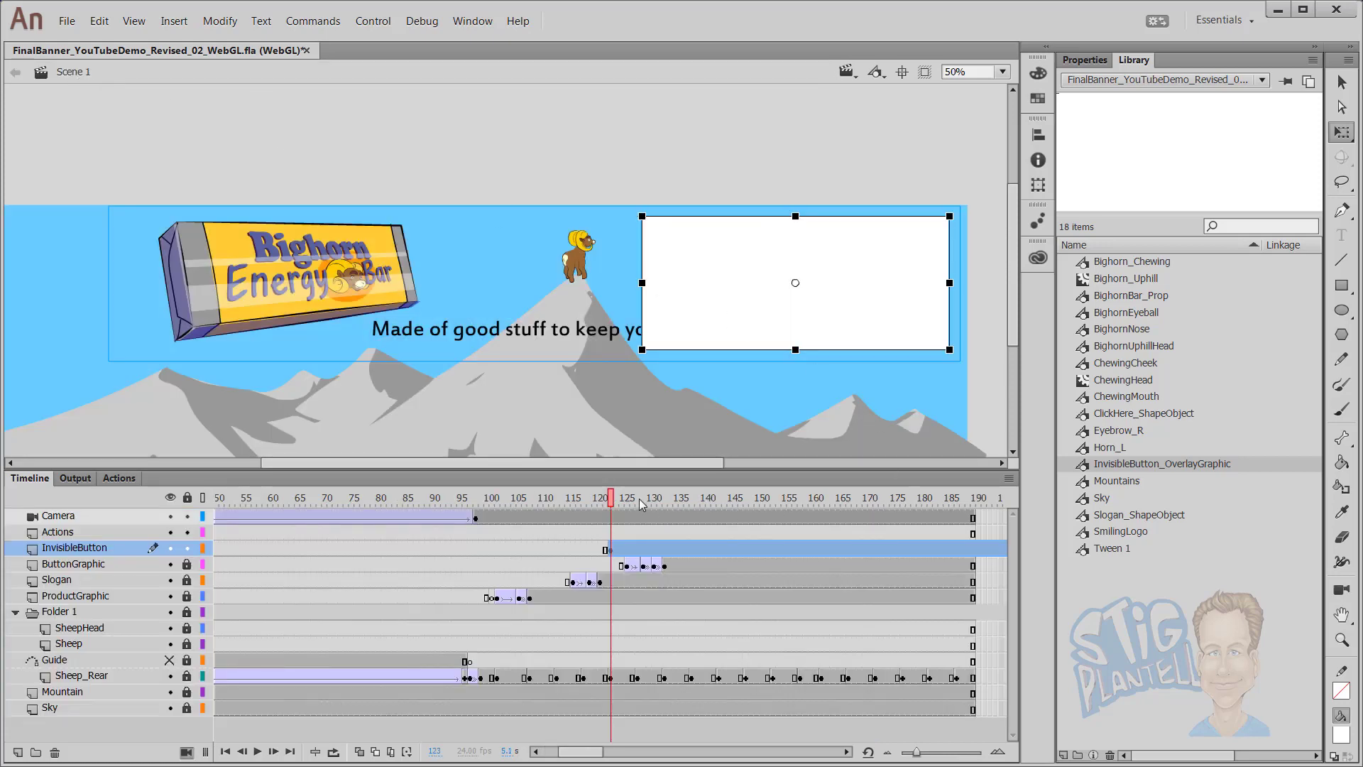
{"action": "right_click", "coordinate": [804, 299]}
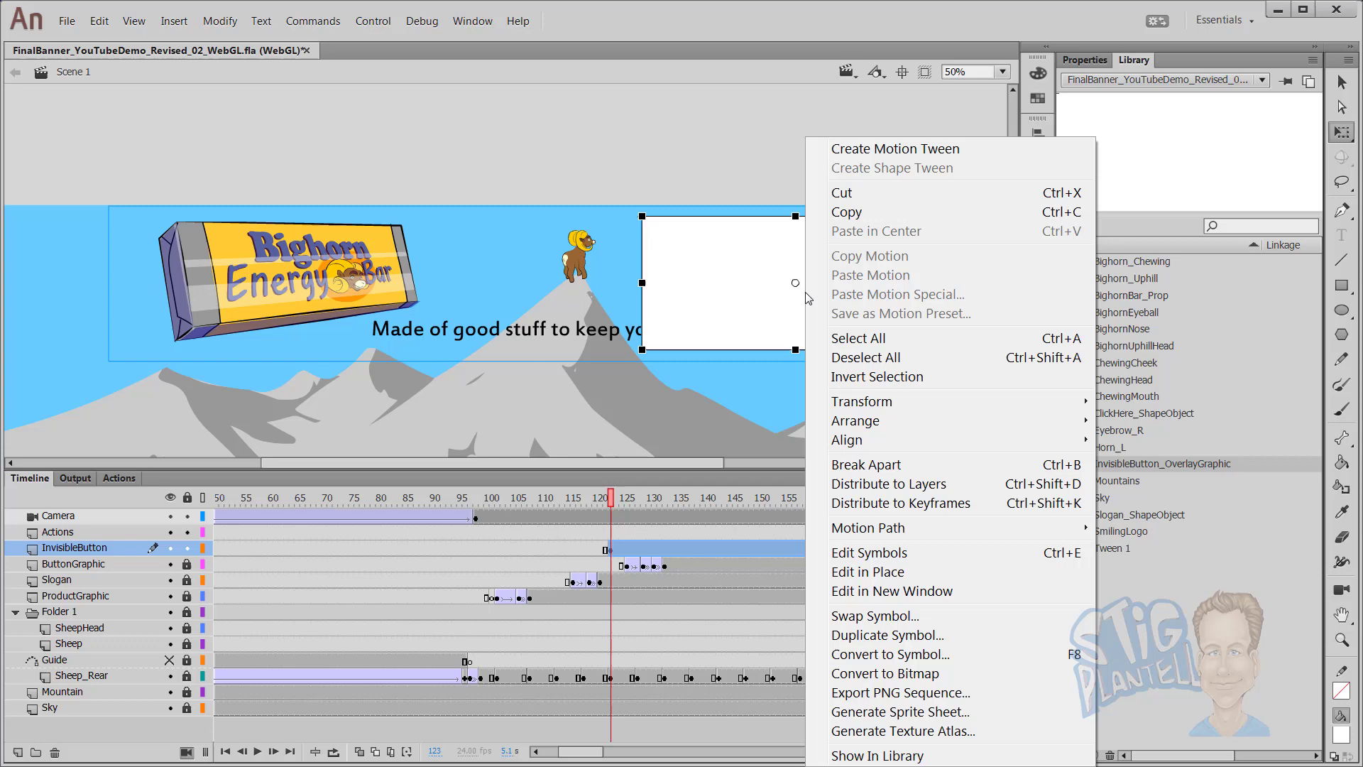
{"action": "left_click", "coordinate": [770, 199]}
{"action": "left_click", "coordinate": [768, 245]}
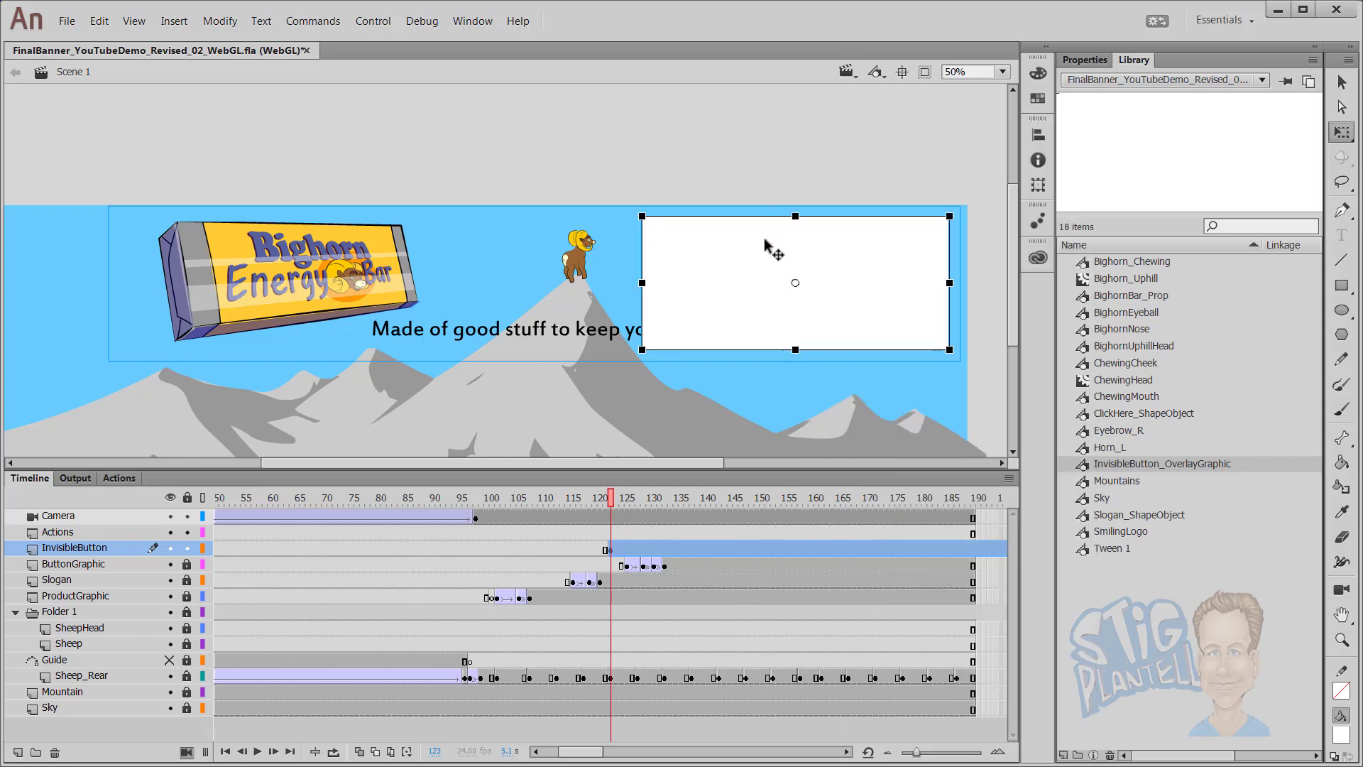
Give the overlay instance an Alpha colour effect of 2%
{"action": "left_click", "coordinate": [1085, 60]}
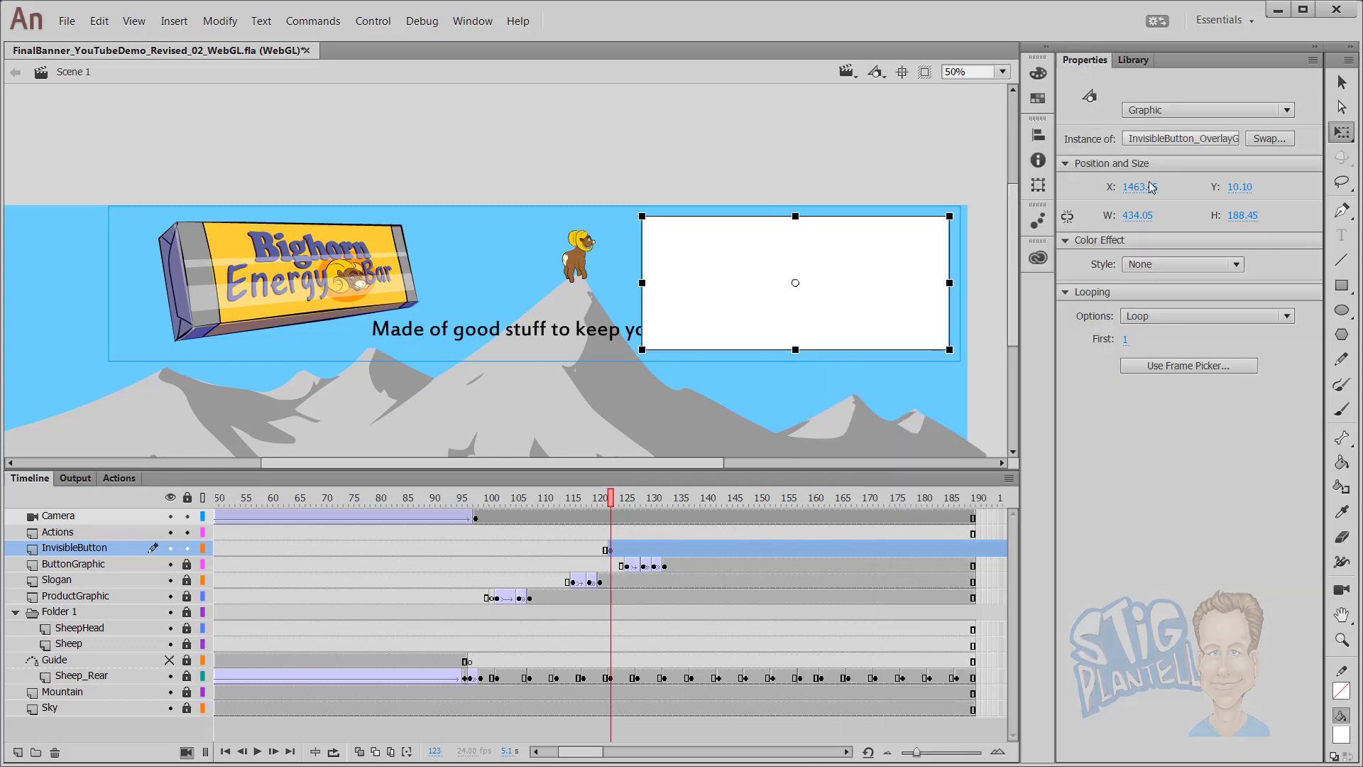
{"action": "left_click", "coordinate": [1236, 265]}
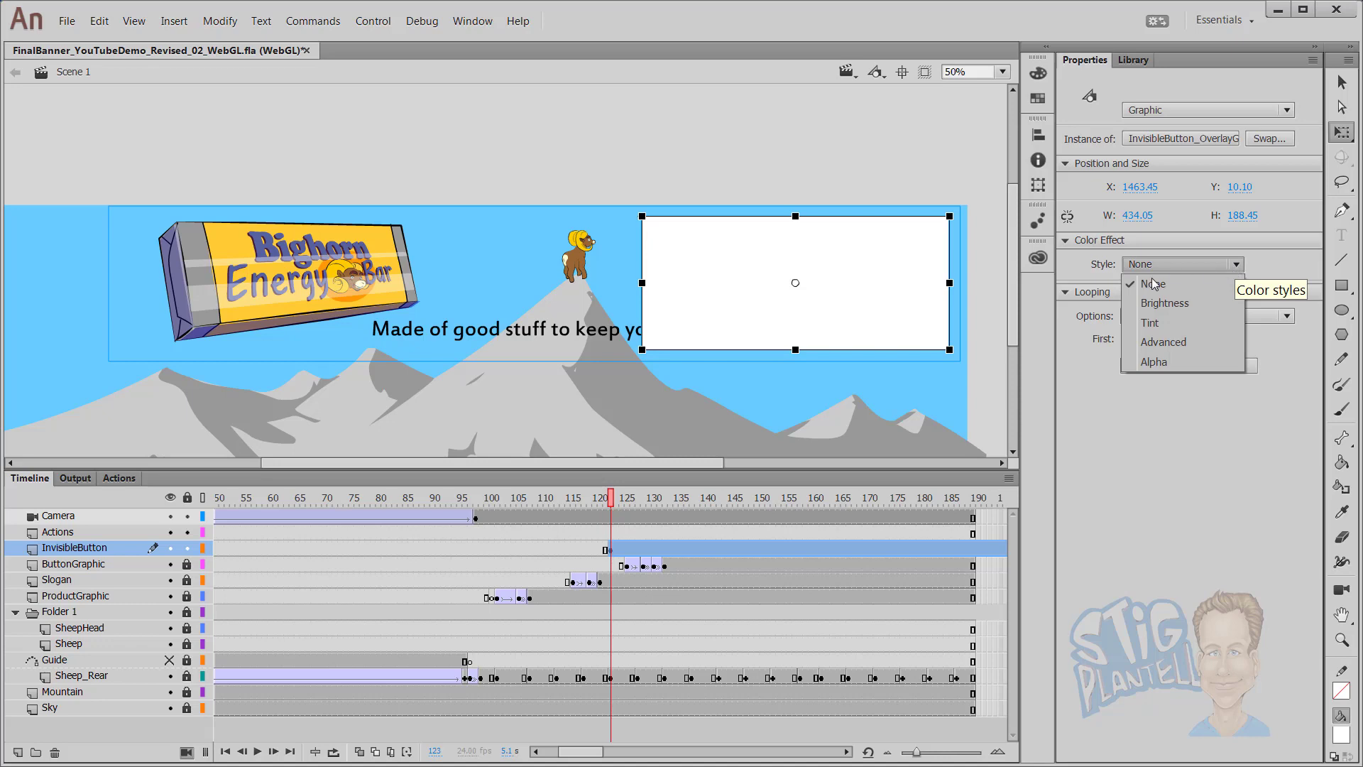
{"action": "left_click", "coordinate": [1179, 360]}
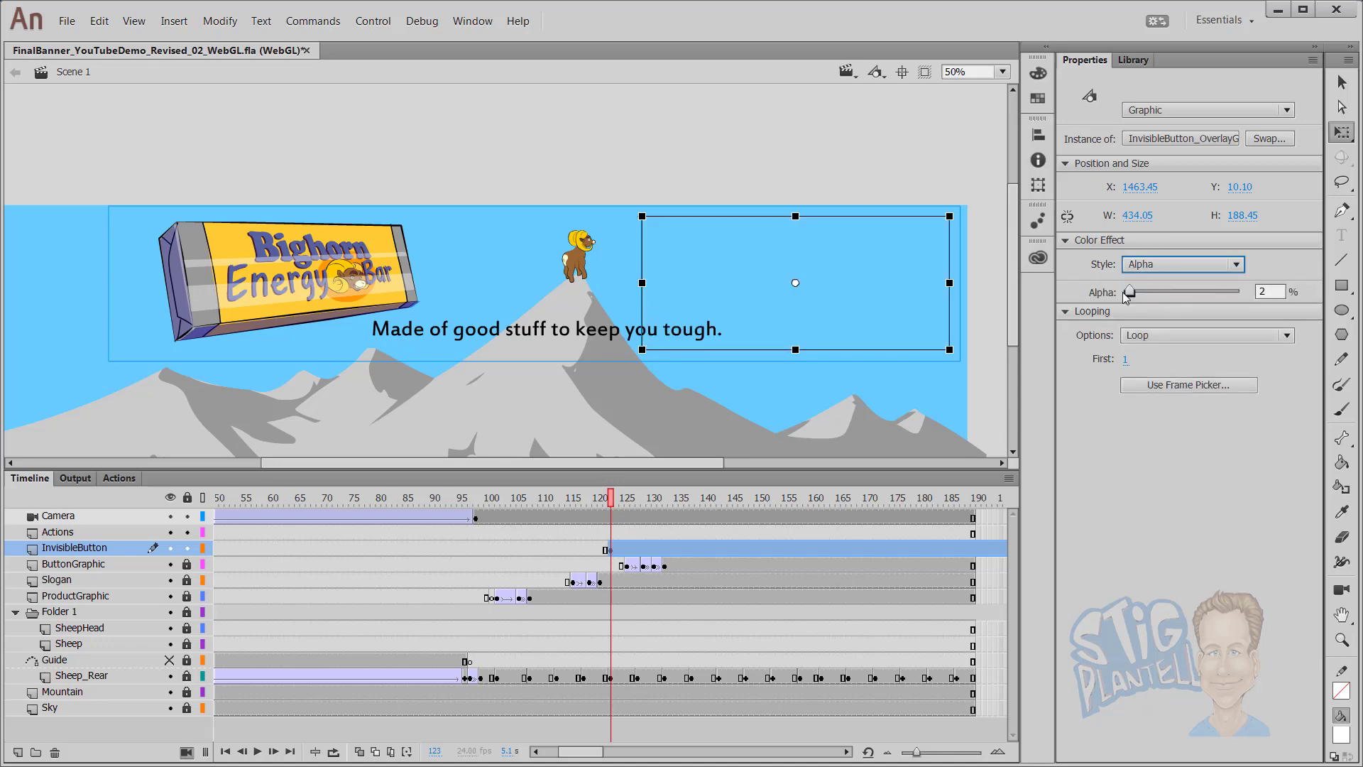
{"action": "left_click_drag", "start_coordinate": [1127, 294], "coordinate": [1136, 293]}
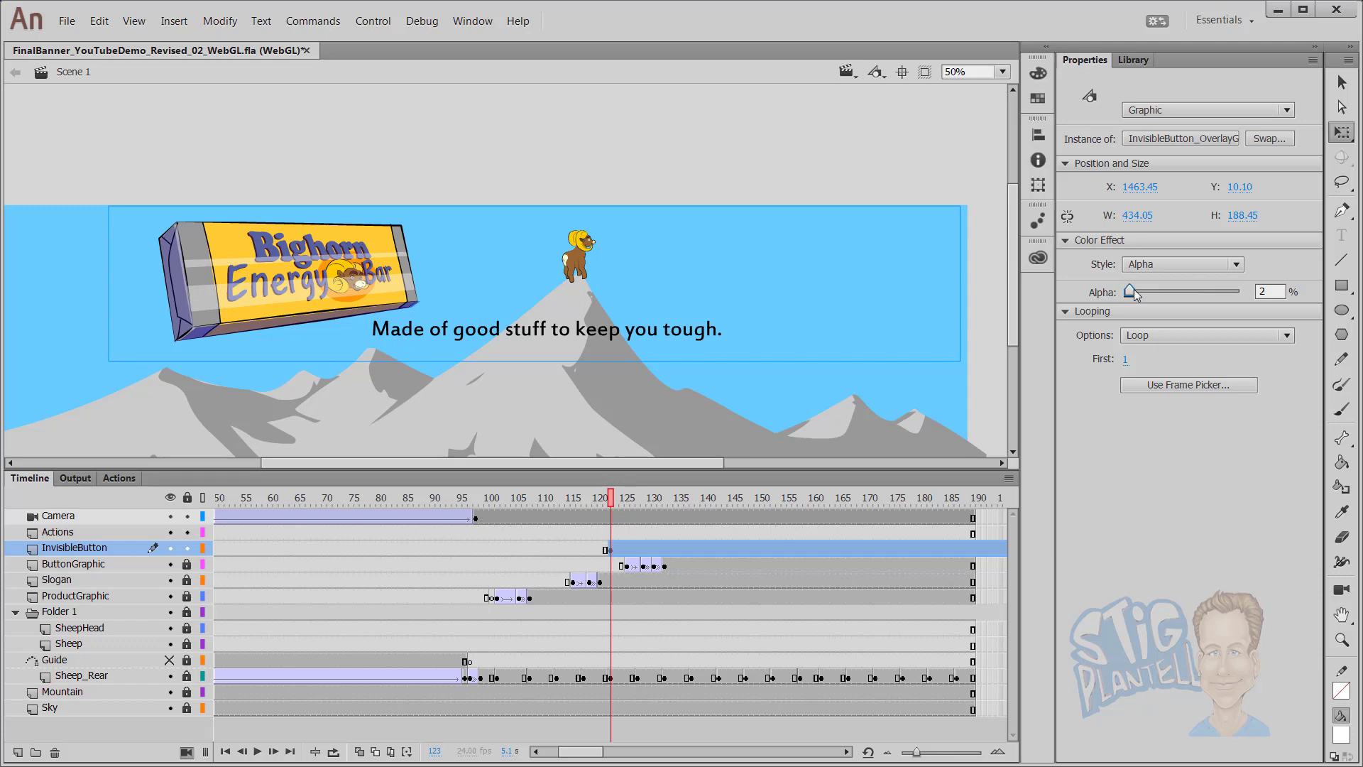
{"action": "left_click_drag", "start_coordinate": [1136, 294], "coordinate": [1136, 294]}
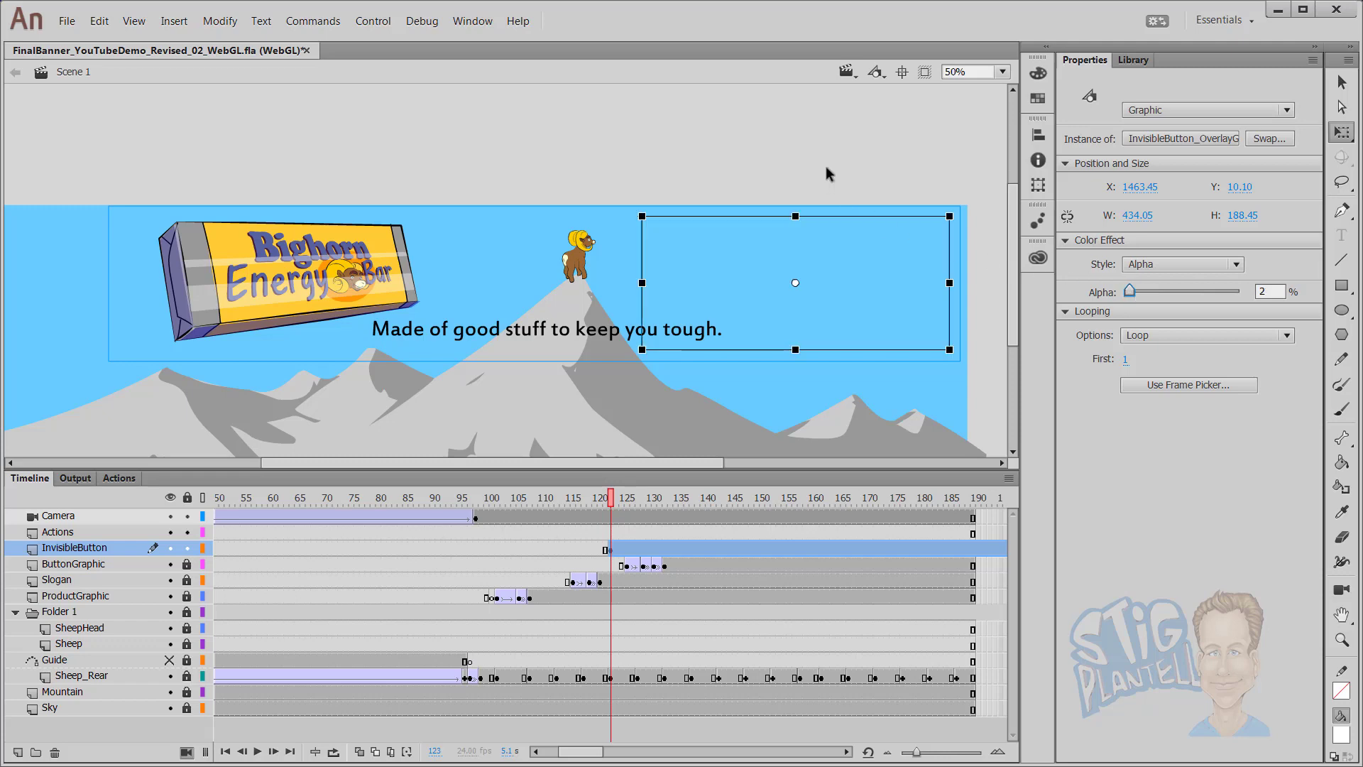
{"action": "left_click", "coordinate": [973, 229]}
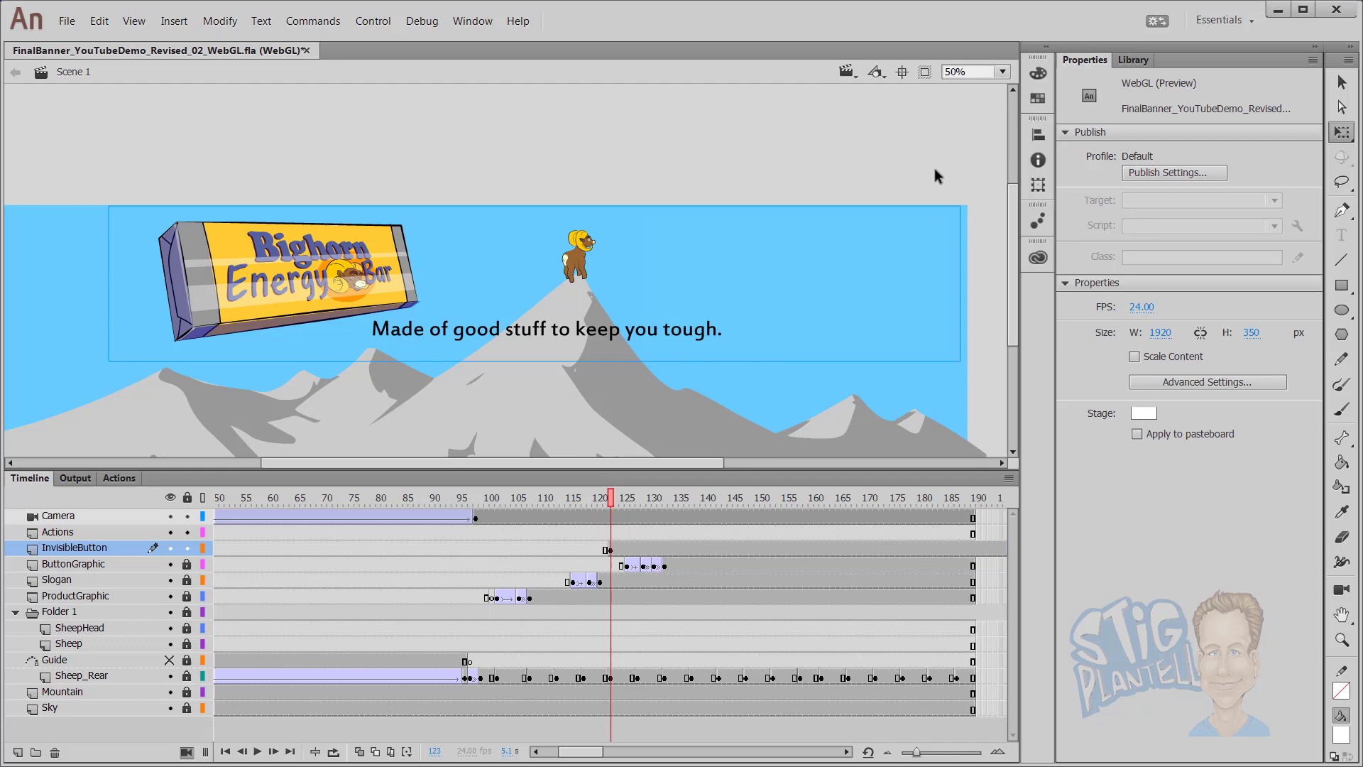
{"action": "left_click", "coordinate": [873, 257]}
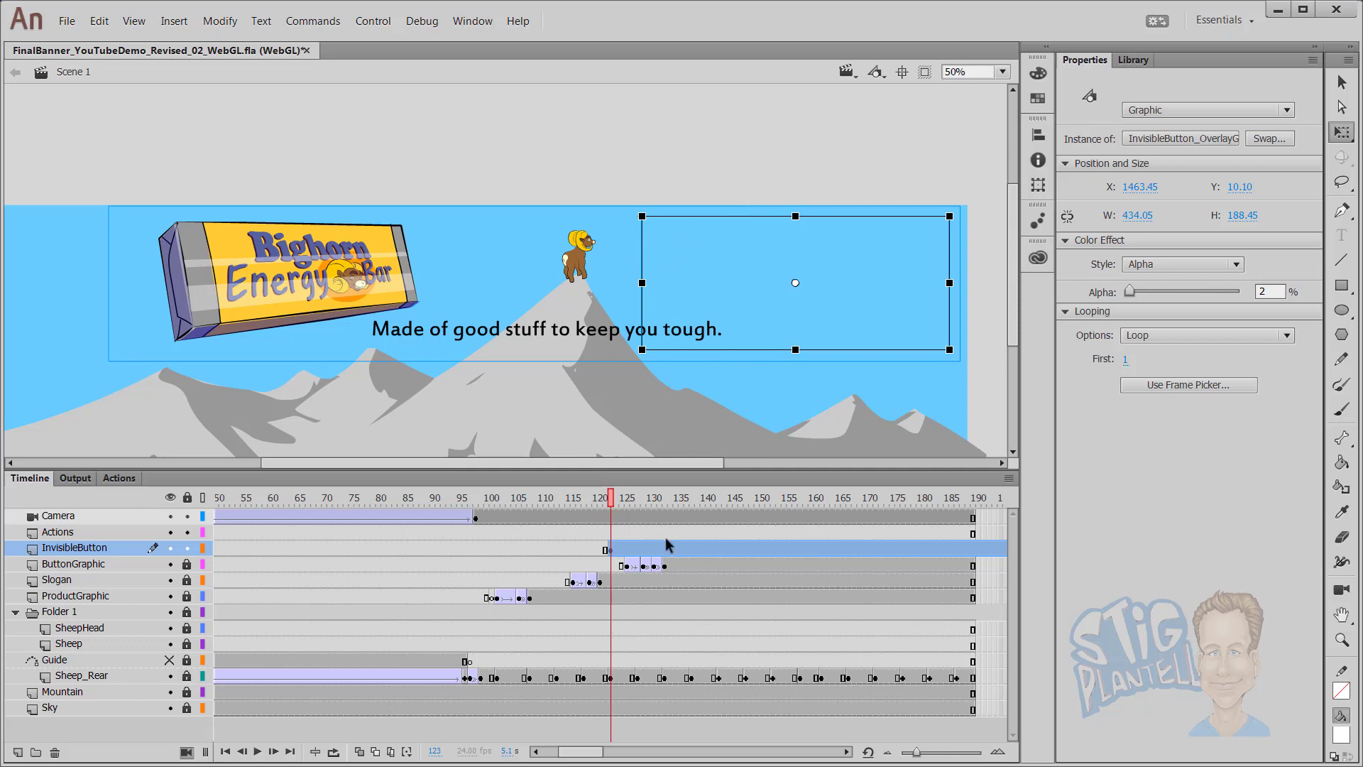
Open the Actions panel for frame 123 on the Actions layer
{"action": "left_click", "coordinate": [612, 534]}
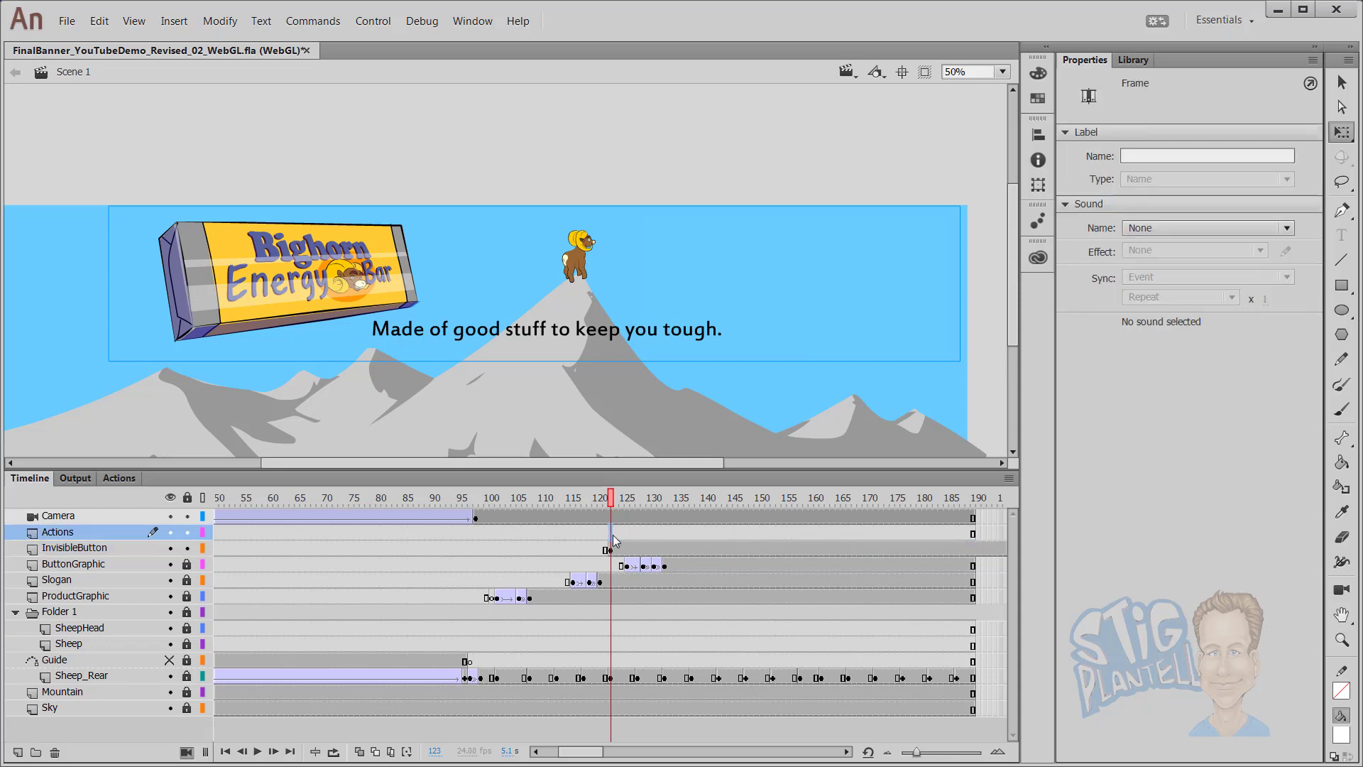
{"action": "right_click", "coordinate": [612, 534]}
{"action": "left_click", "coordinate": [648, 526]}
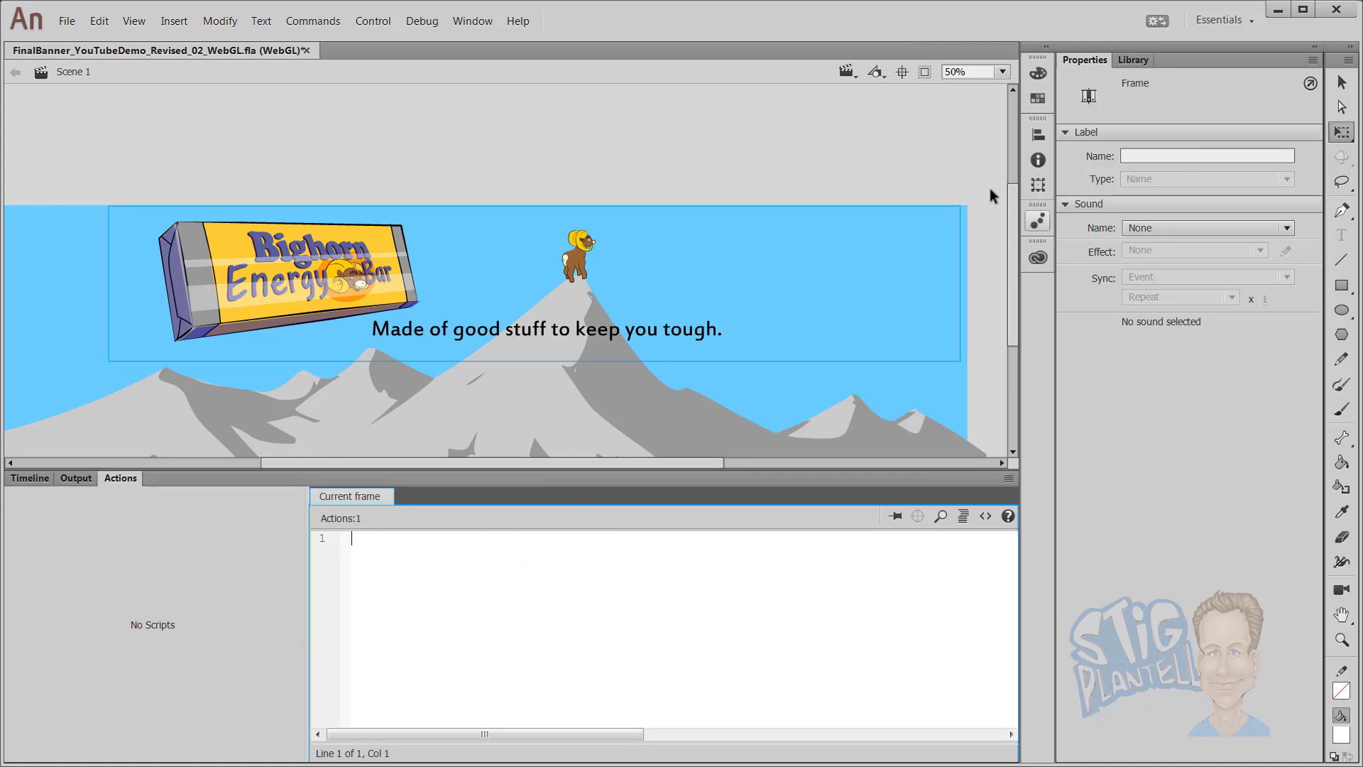
Insert the WebGL Actions 'Click to Go to Web Page' code snippet
{"action": "left_click", "coordinate": [986, 518]}
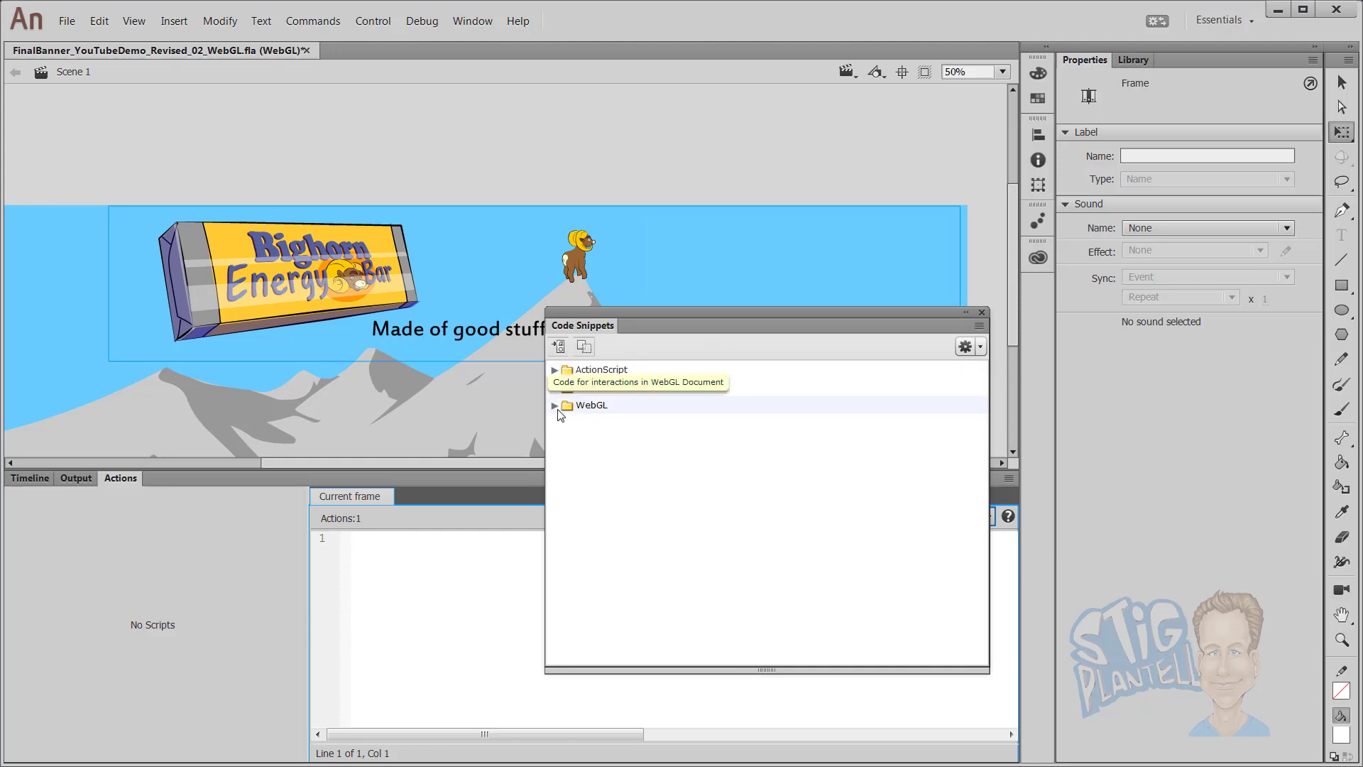
{"action": "left_click", "coordinate": [555, 405]}
{"action": "left_click", "coordinate": [570, 441]}
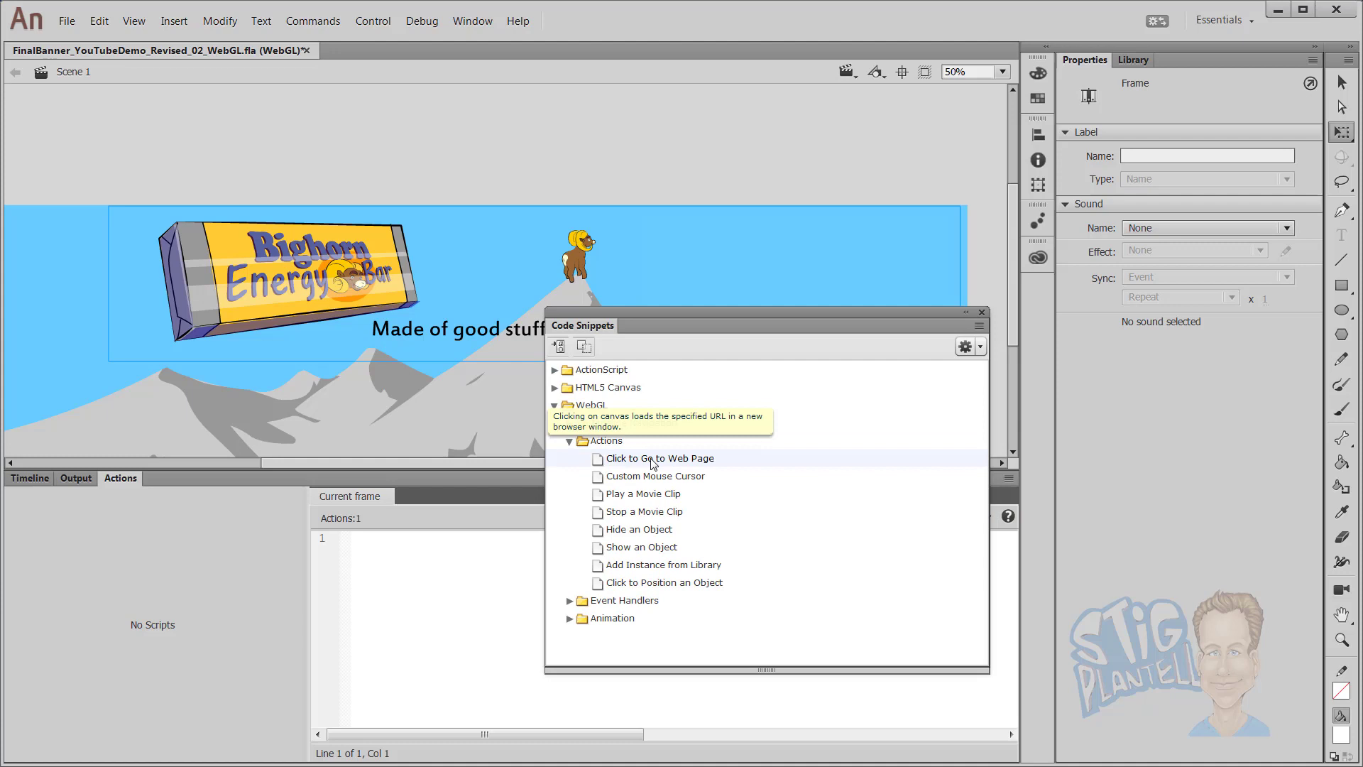
{"action": "double_click", "coordinate": [653, 458]}
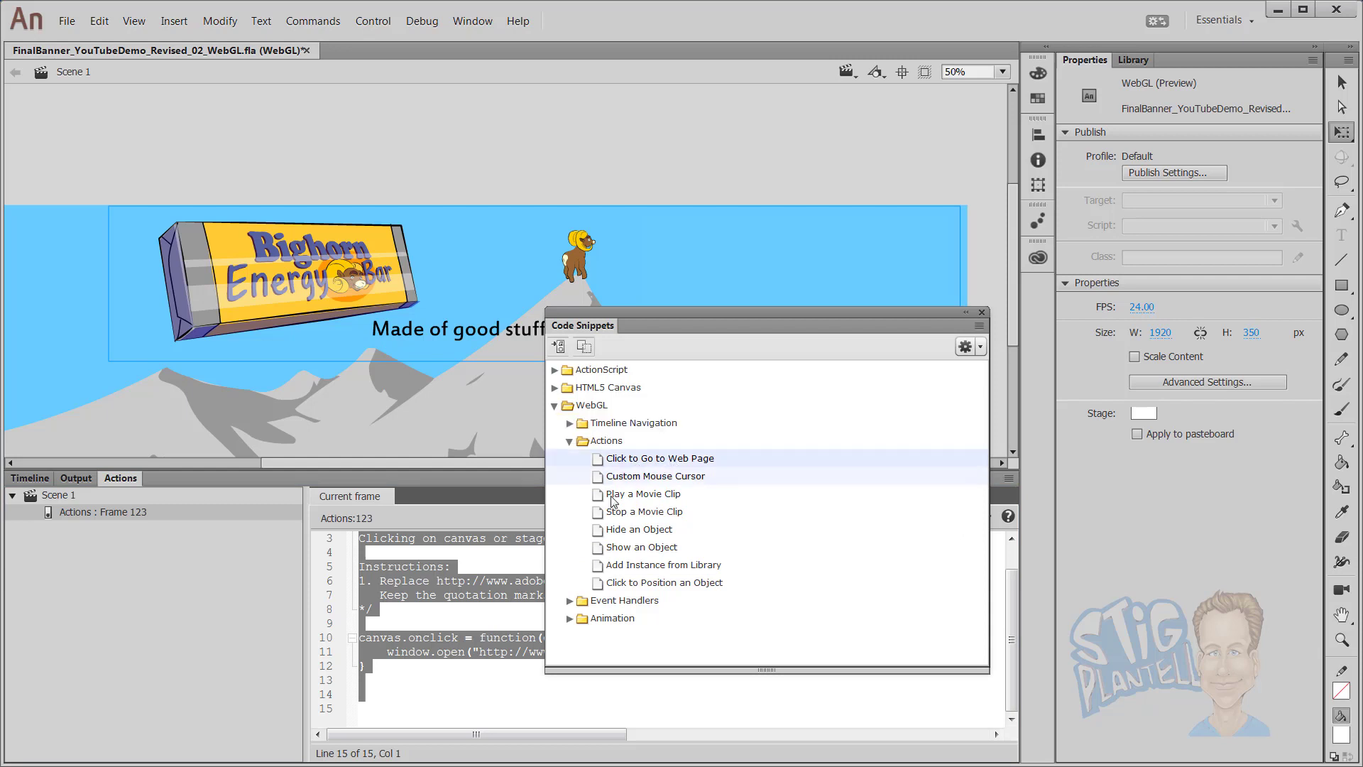
{"action": "left_click", "coordinate": [397, 679]}
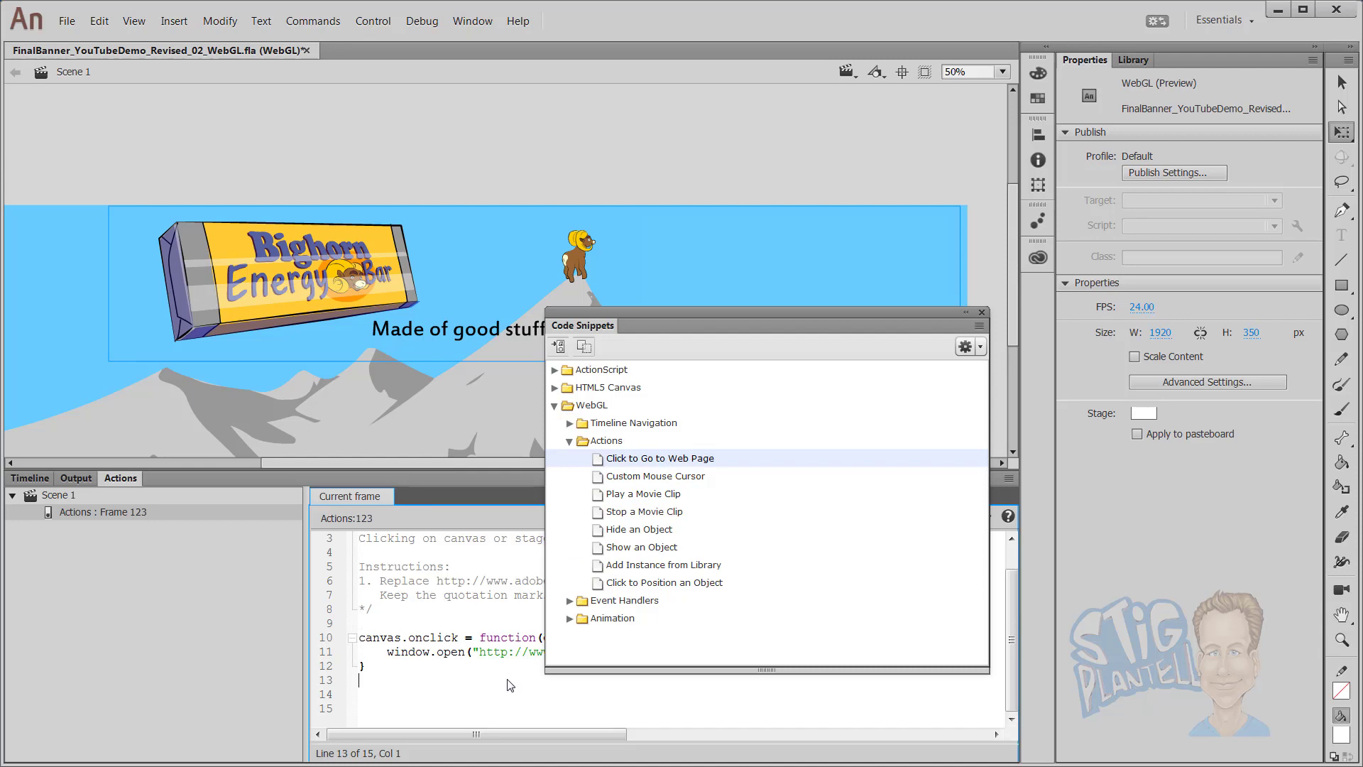
{"action": "left_click", "coordinate": [982, 314]}
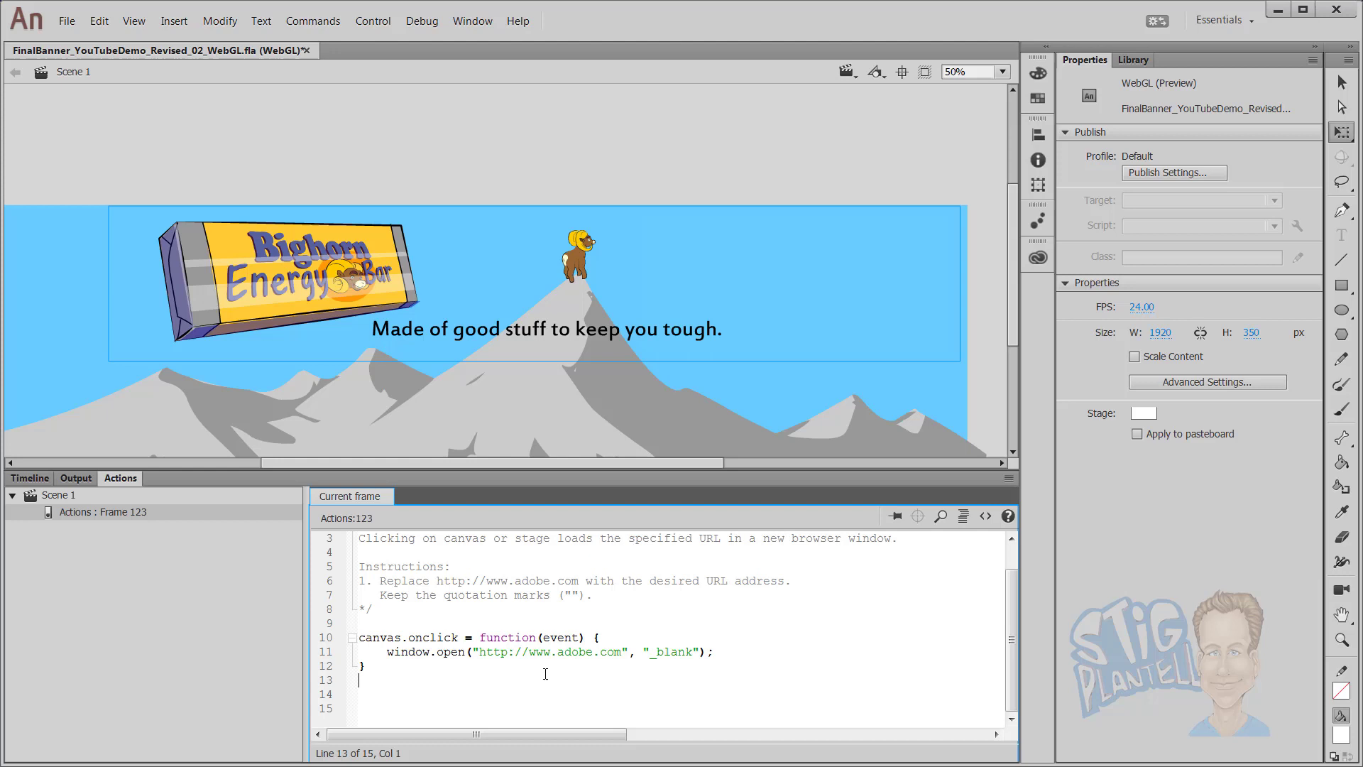
{"action": "left_click_drag", "start_coordinate": [558, 651], "coordinate": [594, 651]}
{"action": "type", "text": "bighornenergy"}
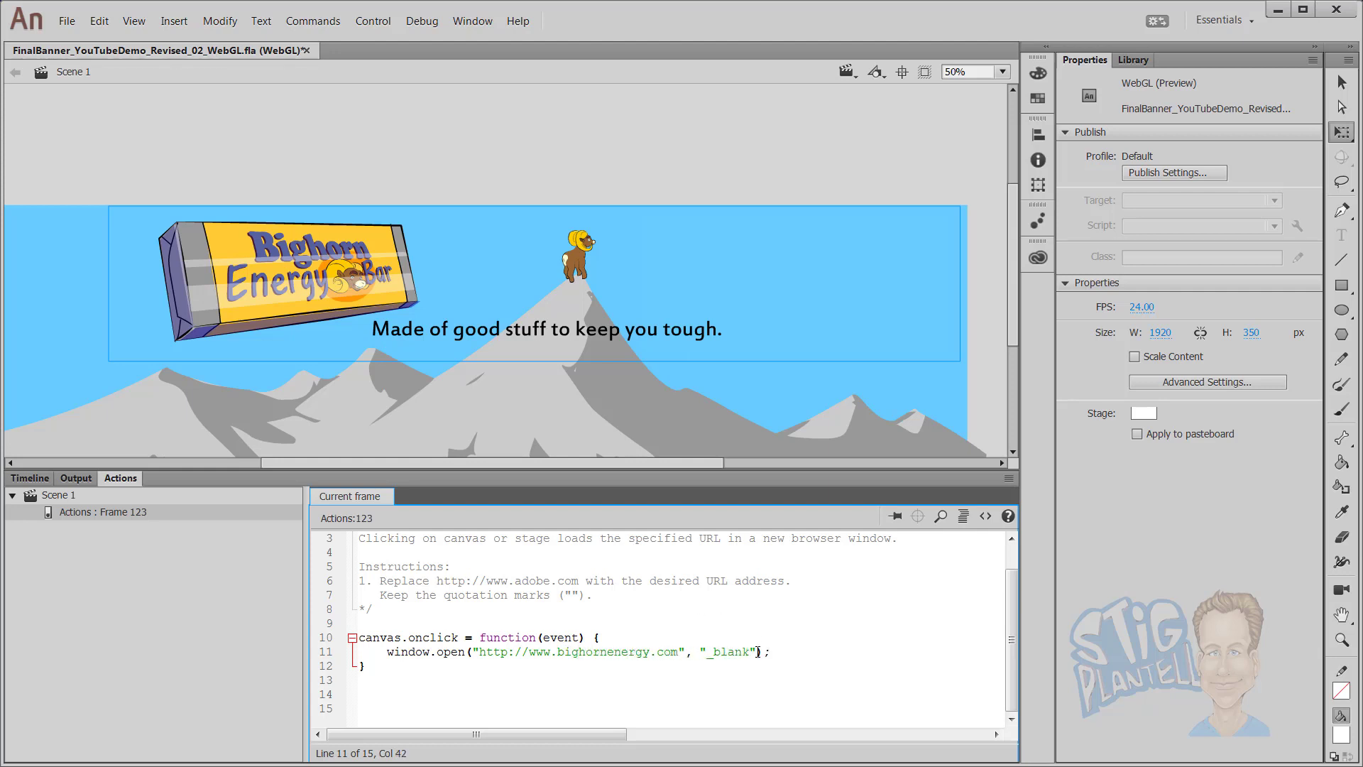
{"action": "left_click_drag", "start_coordinate": [758, 651], "coordinate": [685, 652]}
{"action": "key", "text": "BackSpace"}
Delete the snippet's instruction comment block and tidy the blank lines
{"action": "left_click_drag", "start_coordinate": [424, 620], "coordinate": [326, 534]}
{"action": "key", "text": "BackSpace"}
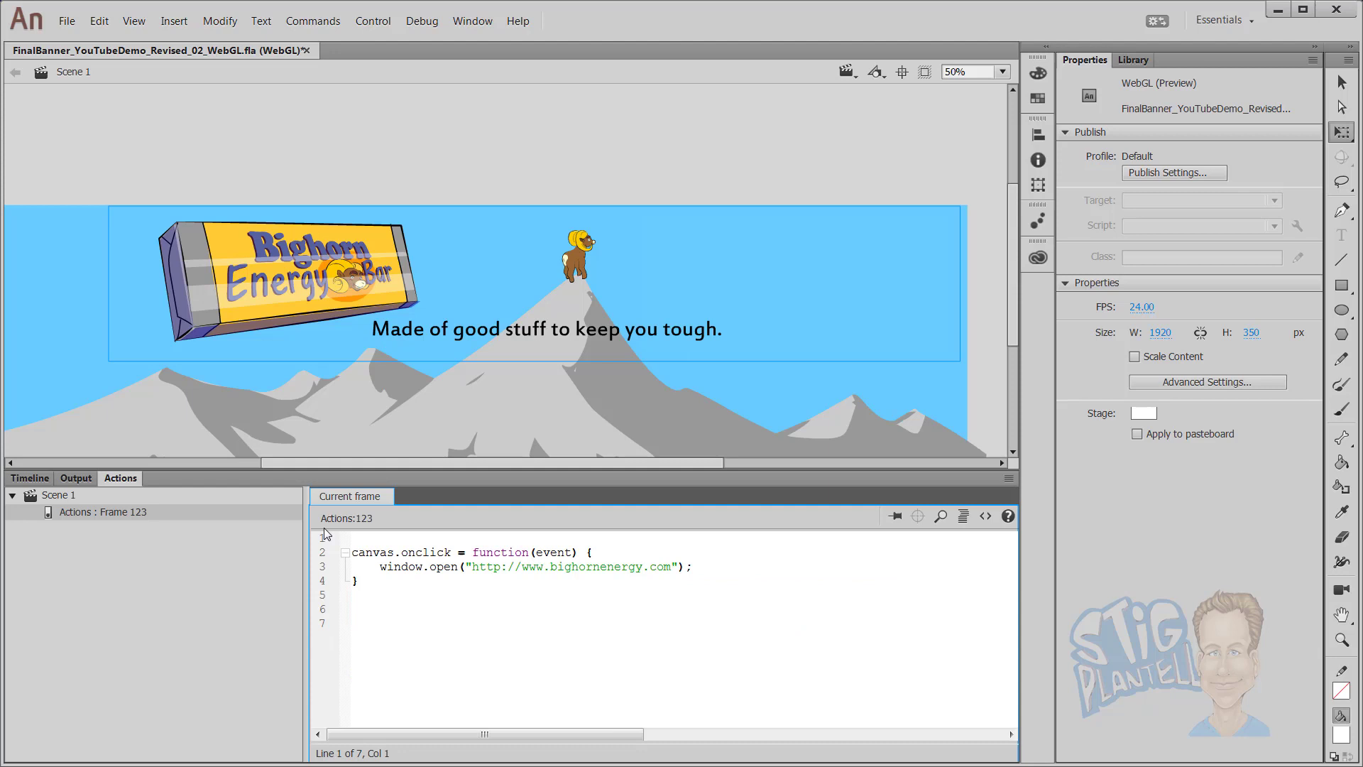
{"action": "key", "text": "Delete"}
{"action": "key", "text": "Return"}
Lock the Actions and InvisibleButton layers and scrub to where Click Here appears
{"action": "left_click", "coordinate": [32, 477]}
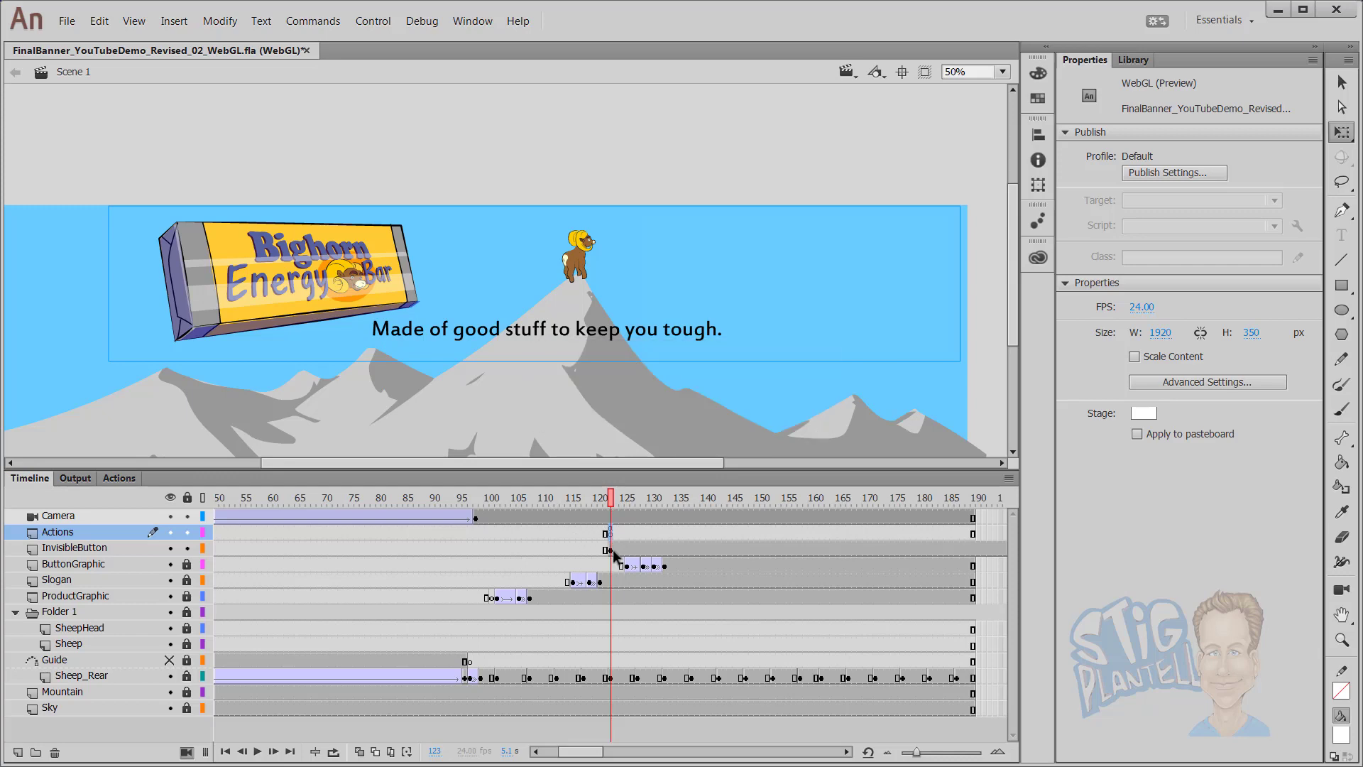
{"action": "left_click", "coordinate": [186, 497]}
{"action": "left_click", "coordinate": [186, 497]}
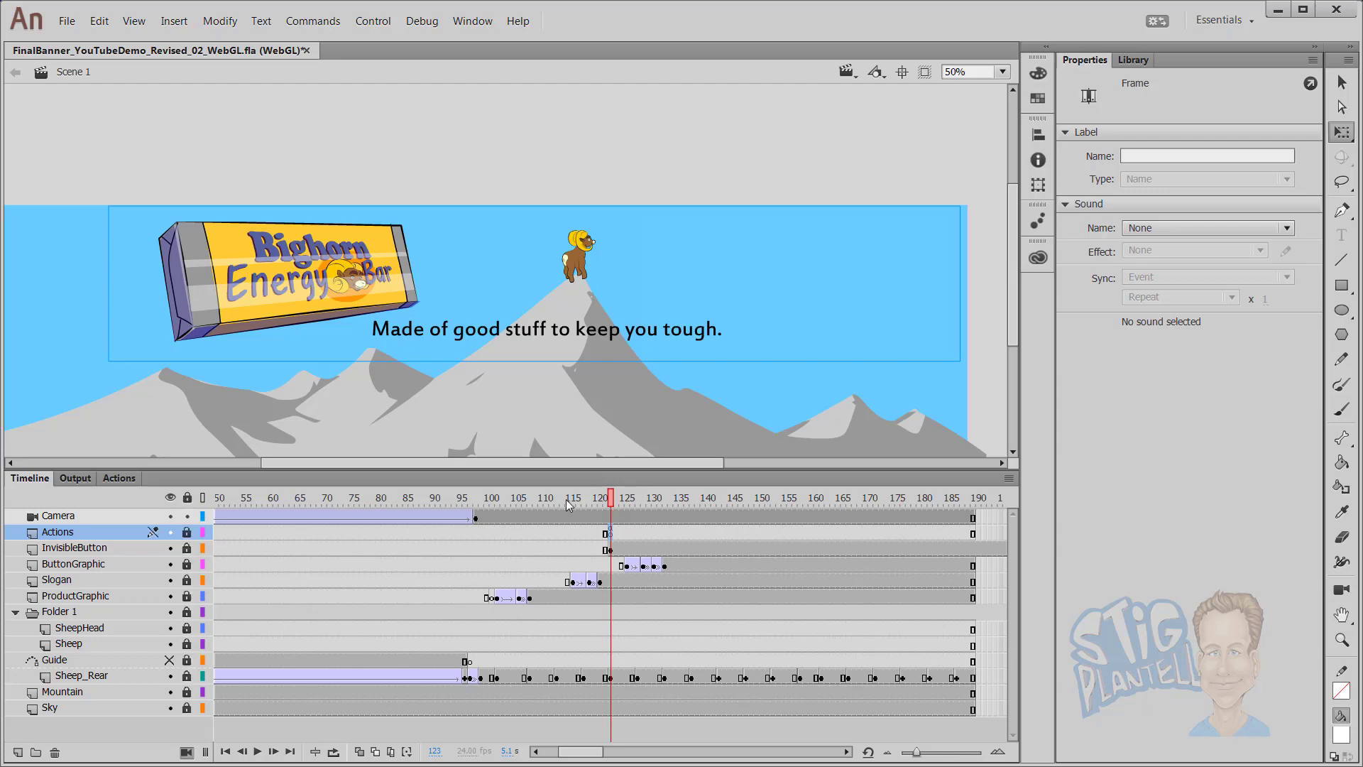
{"action": "left_click", "coordinate": [541, 498]}
{"action": "left_click", "coordinate": [659, 497]}
{"action": "left_click_drag", "start_coordinate": [699, 497], "coordinate": [664, 497]}
Show all layers as outlines and scrub from frame 120 to confirm the overlay covers Click Here
{"action": "left_click", "coordinate": [206, 496]}
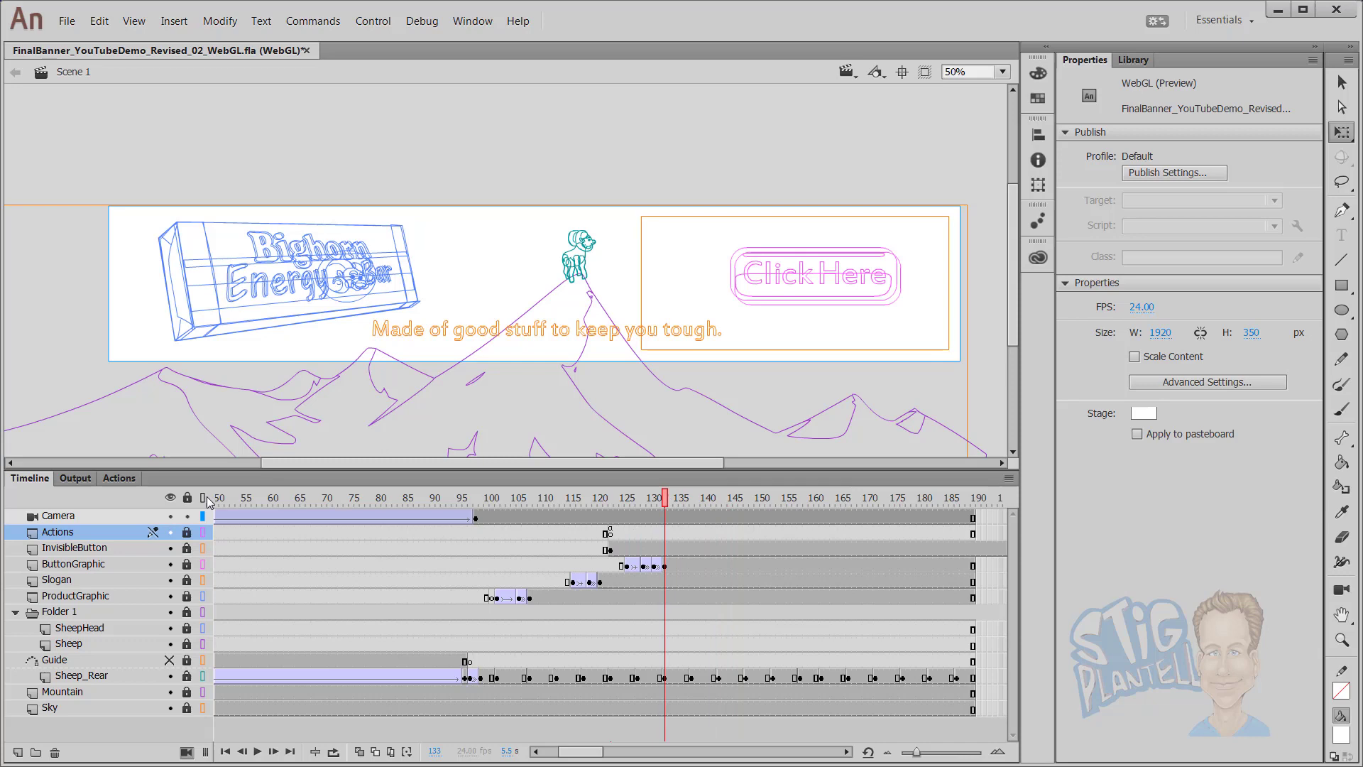
{"action": "left_click", "coordinate": [595, 497]}
{"action": "left_click_drag", "start_coordinate": [564, 498], "coordinate": [659, 497]}
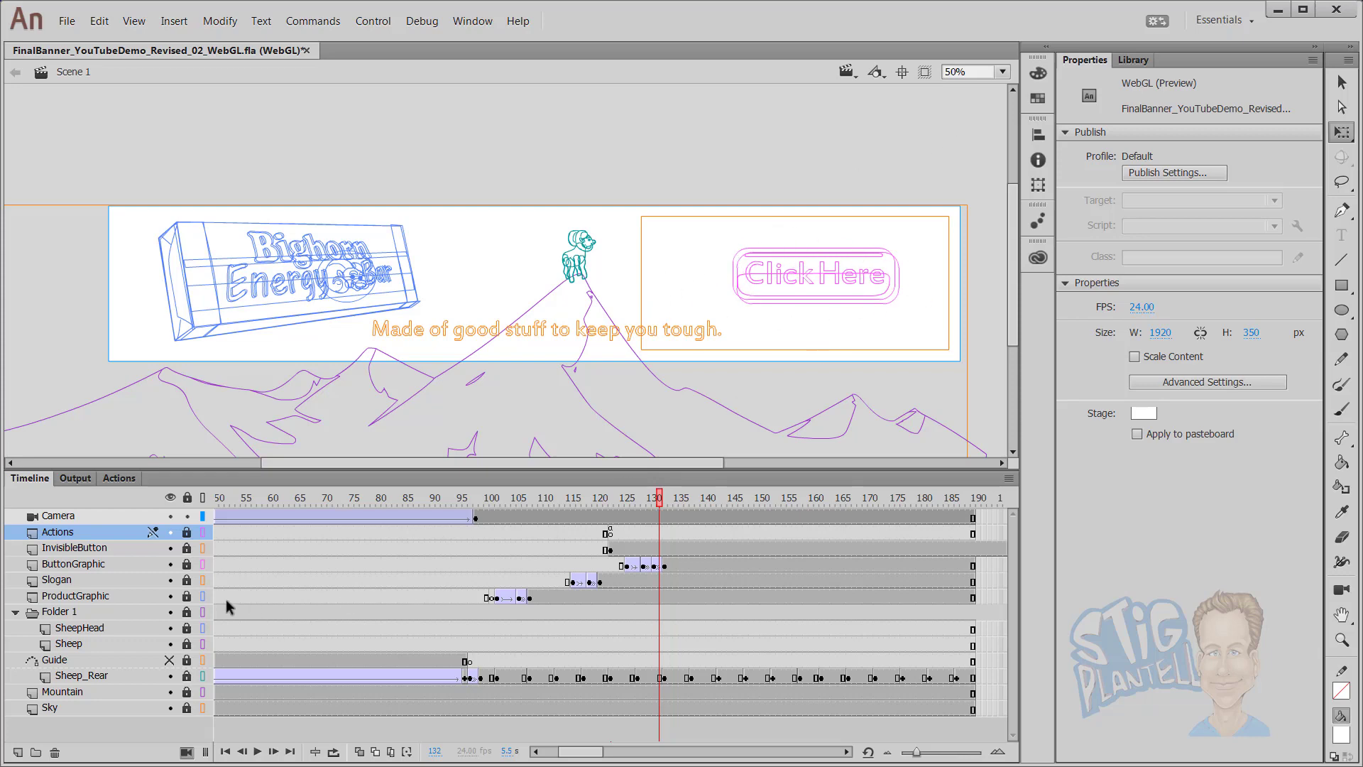
Turn off outline view on all layers and run Control > Test to preview the banner
{"action": "left_click", "coordinate": [203, 498]}
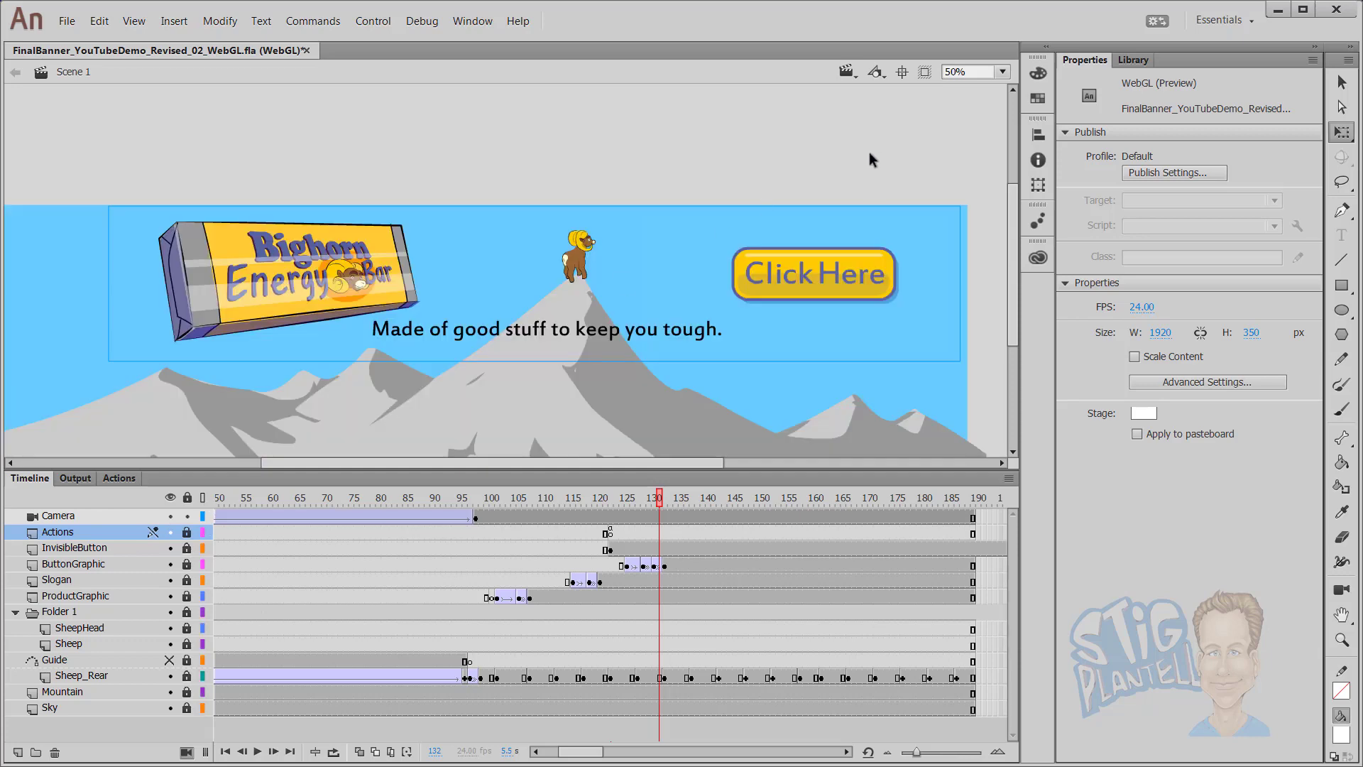
{"action": "left_click", "coordinate": [373, 21]}
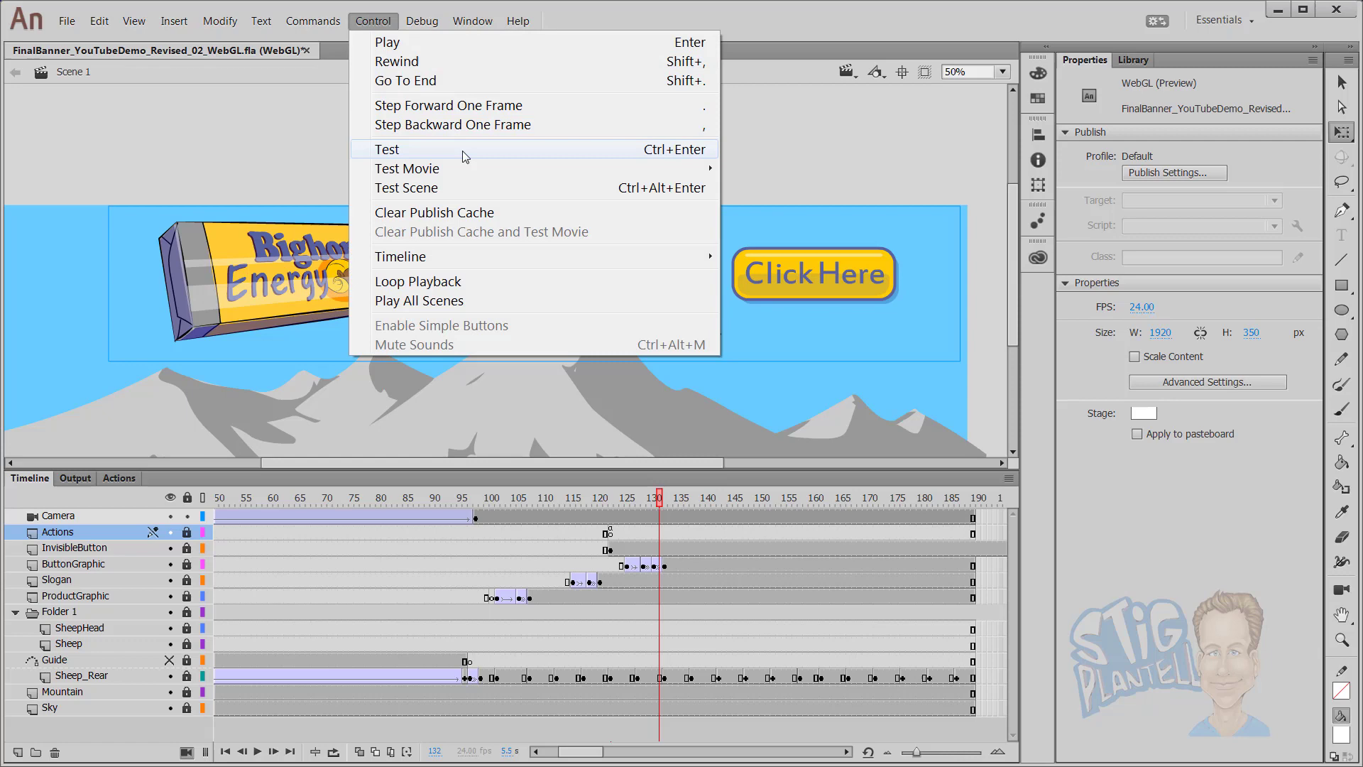
{"action": "left_click", "coordinate": [689, 158]}
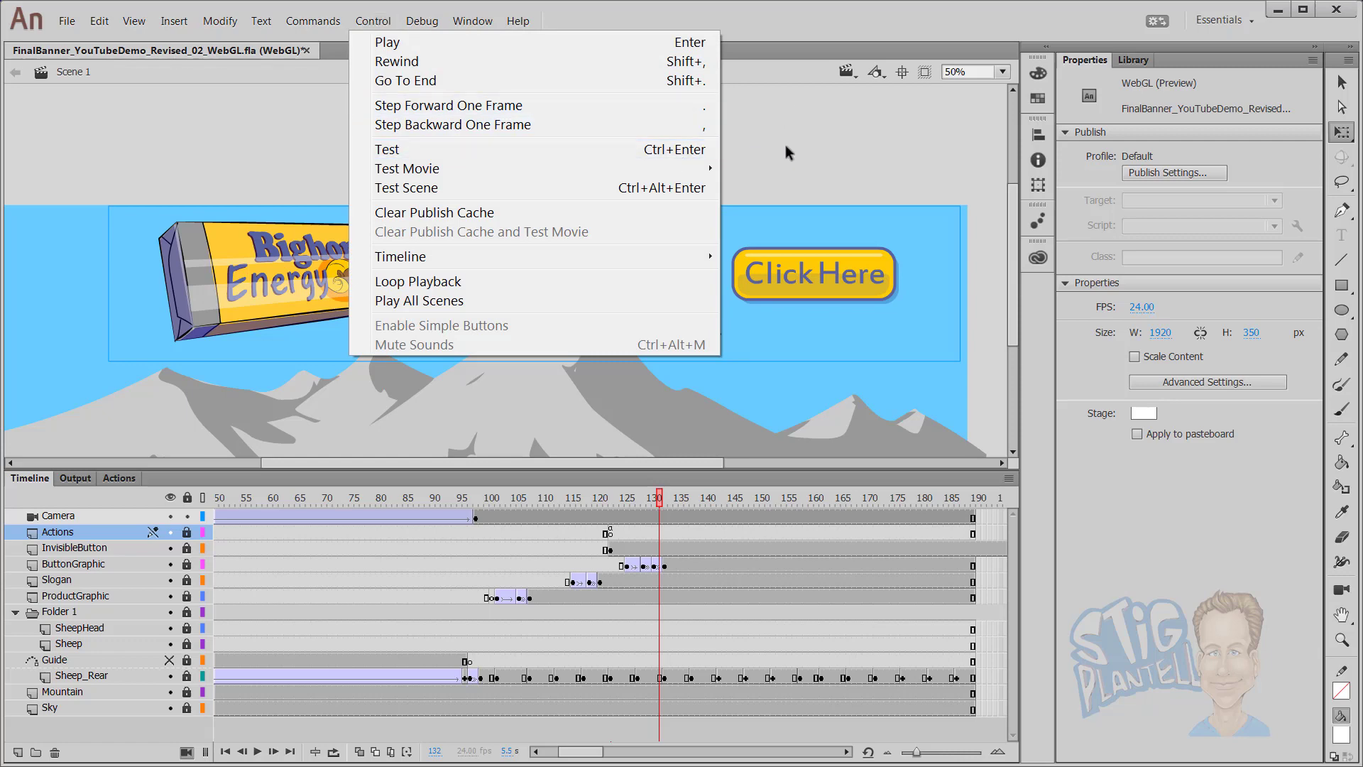